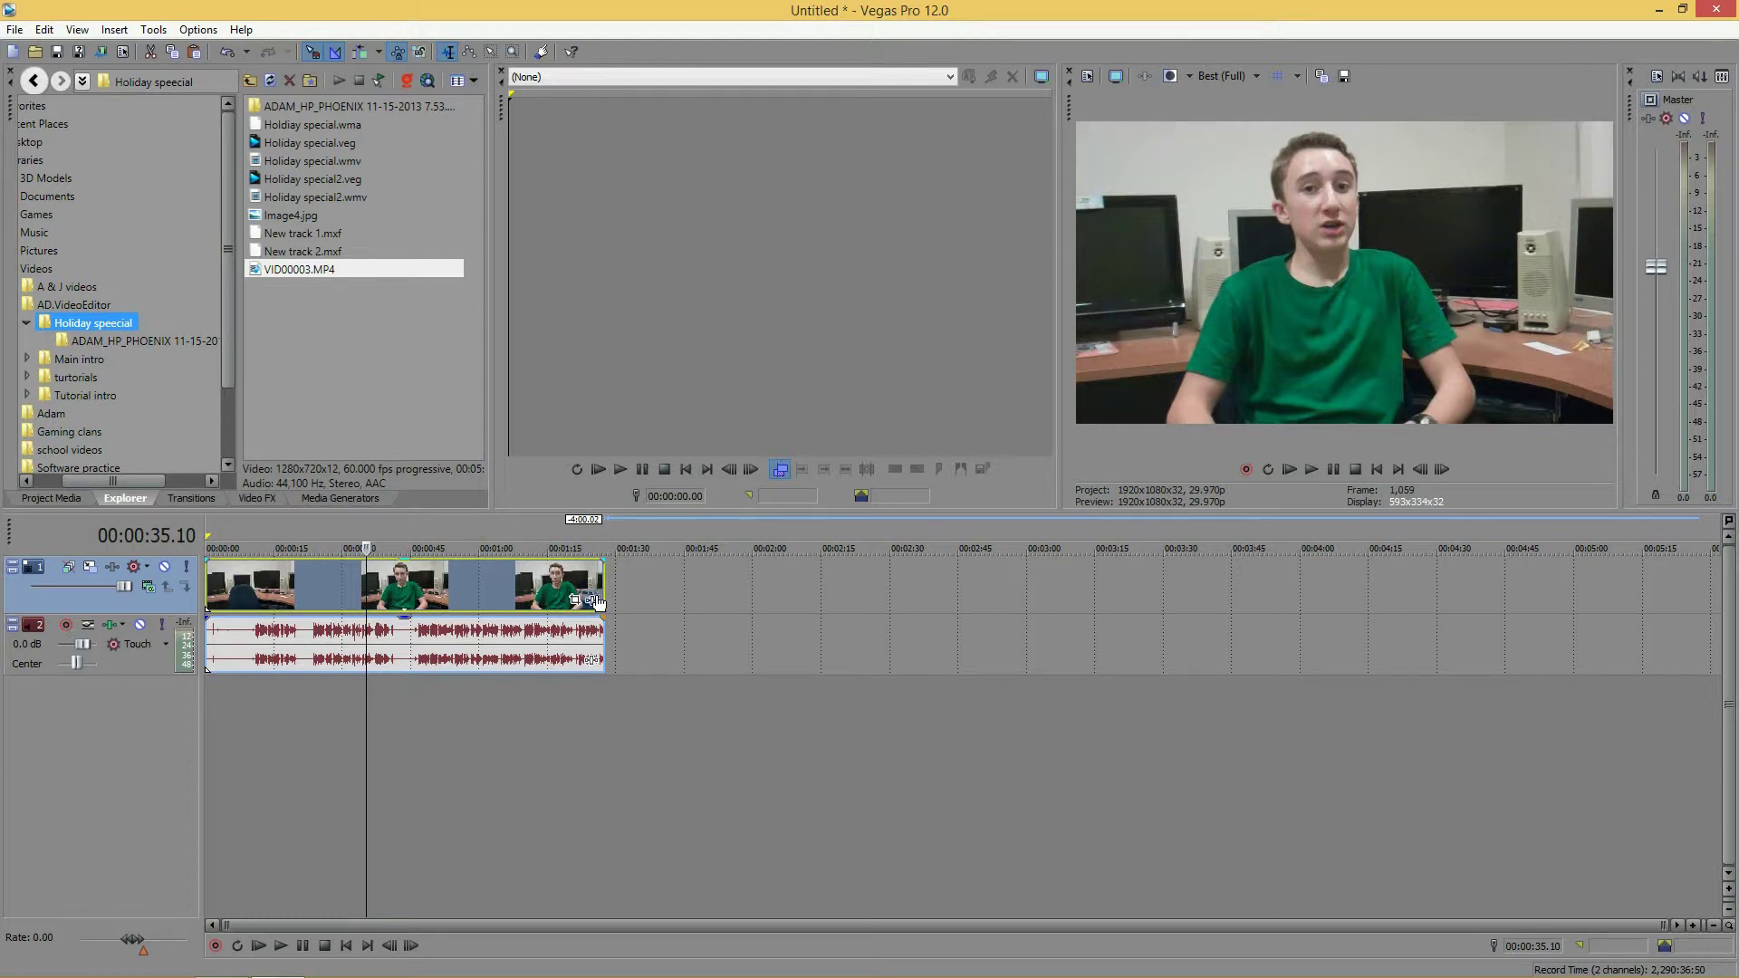
Step: Add the Sony Defocus effect to the VID00003 clip through the Plug-In Chooser
left_click(594, 600)
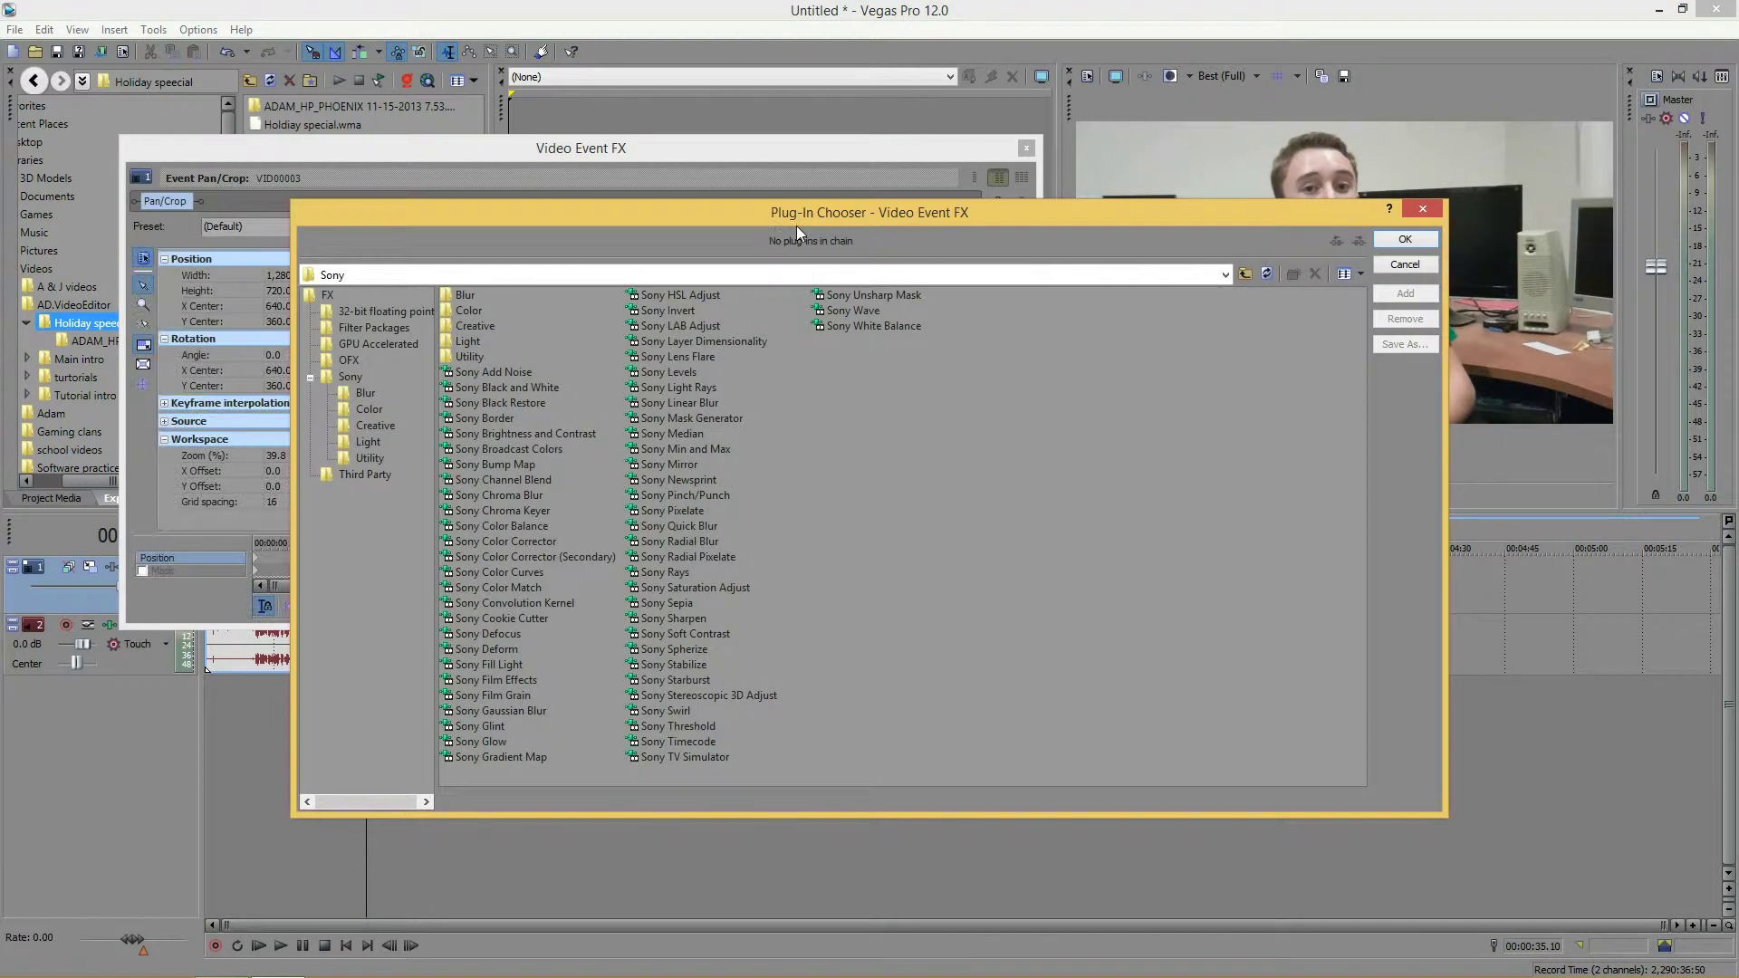
left_click_drag(796, 225, 730, 219)
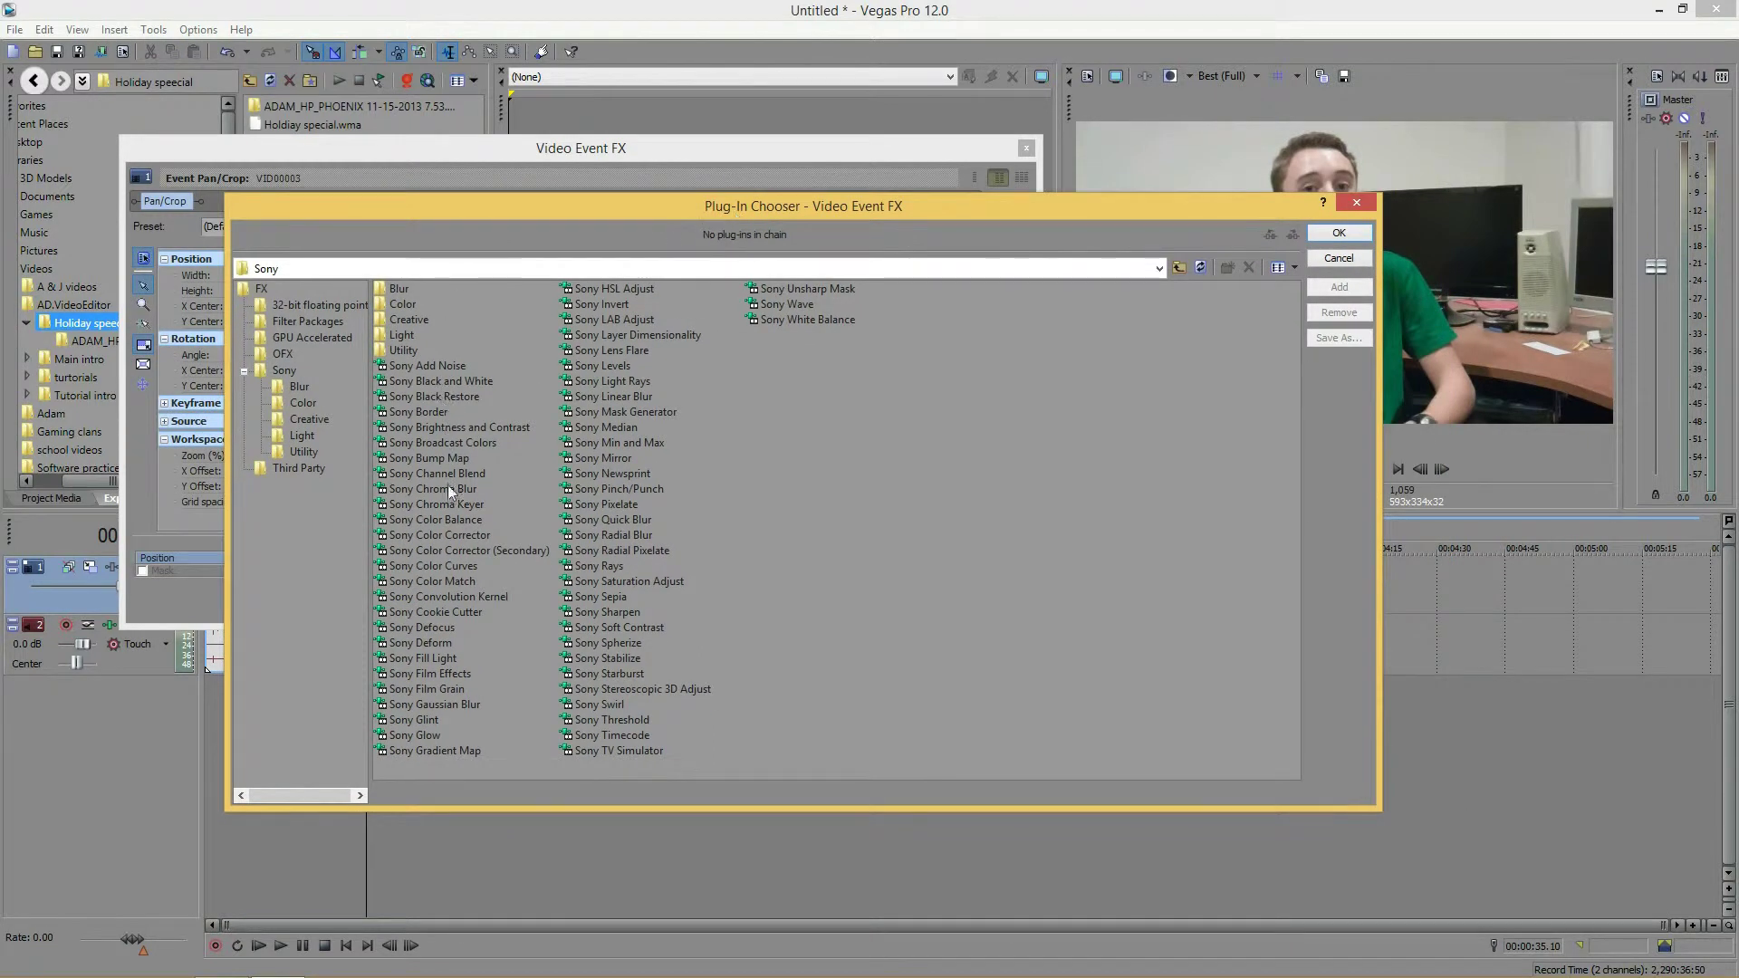
left_click(441, 628)
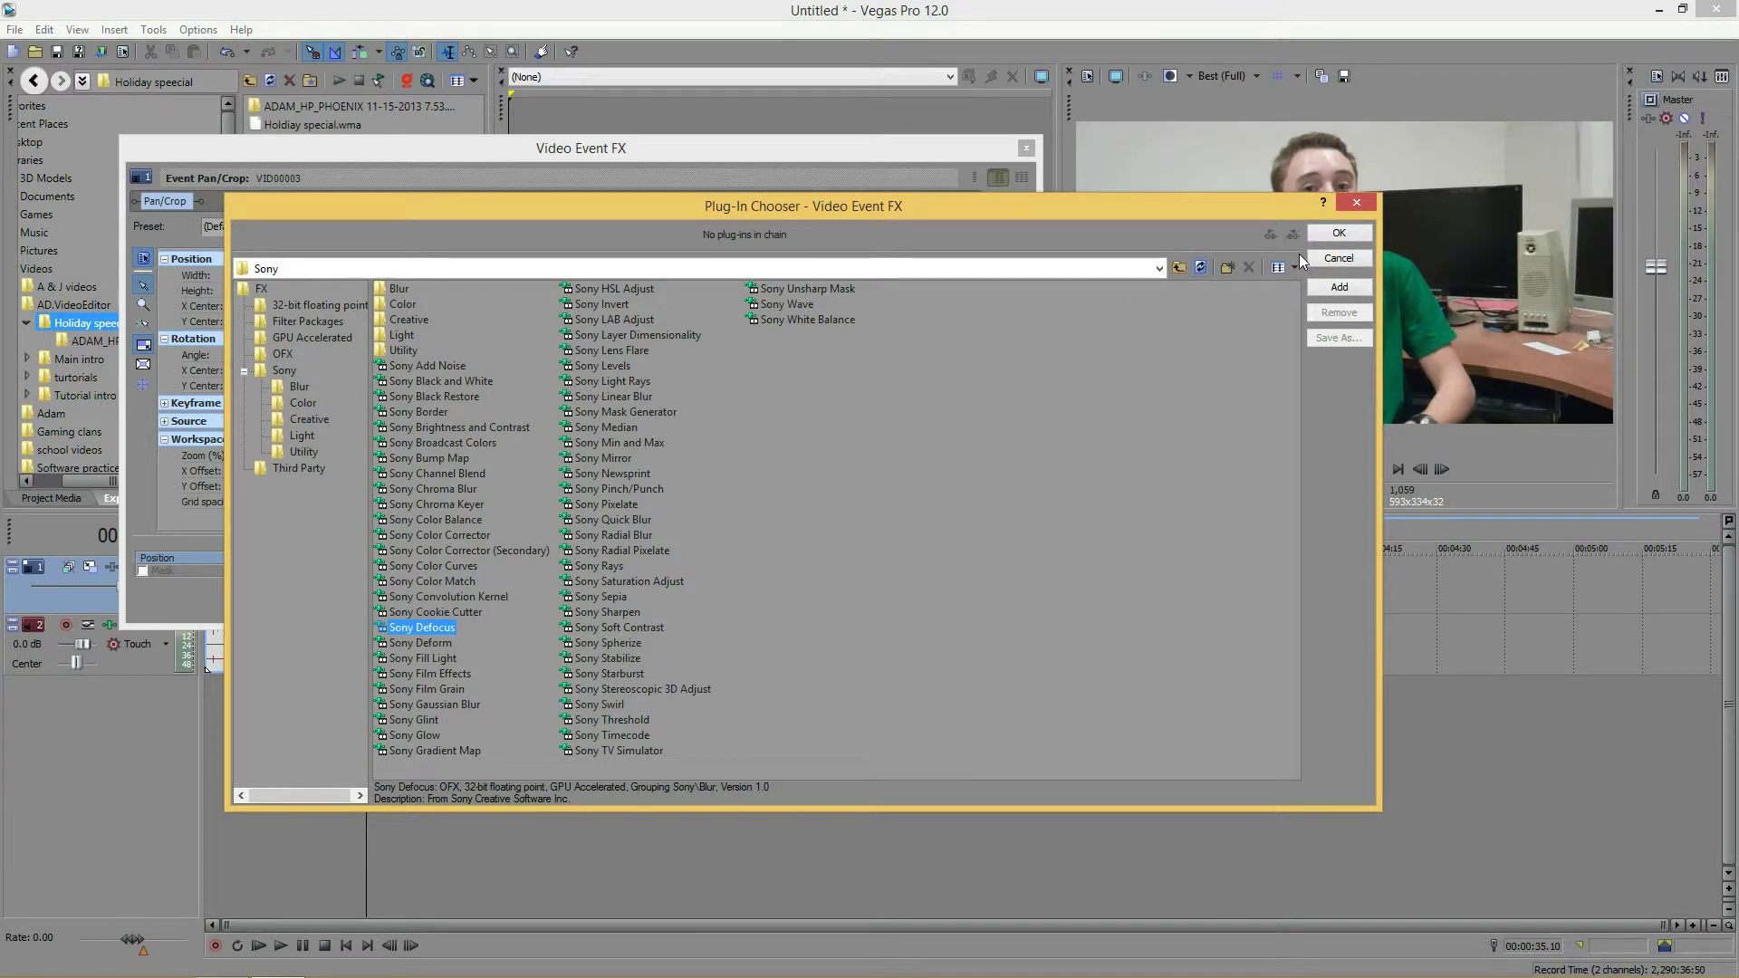
left_click(1362, 286)
left_click(1355, 228)
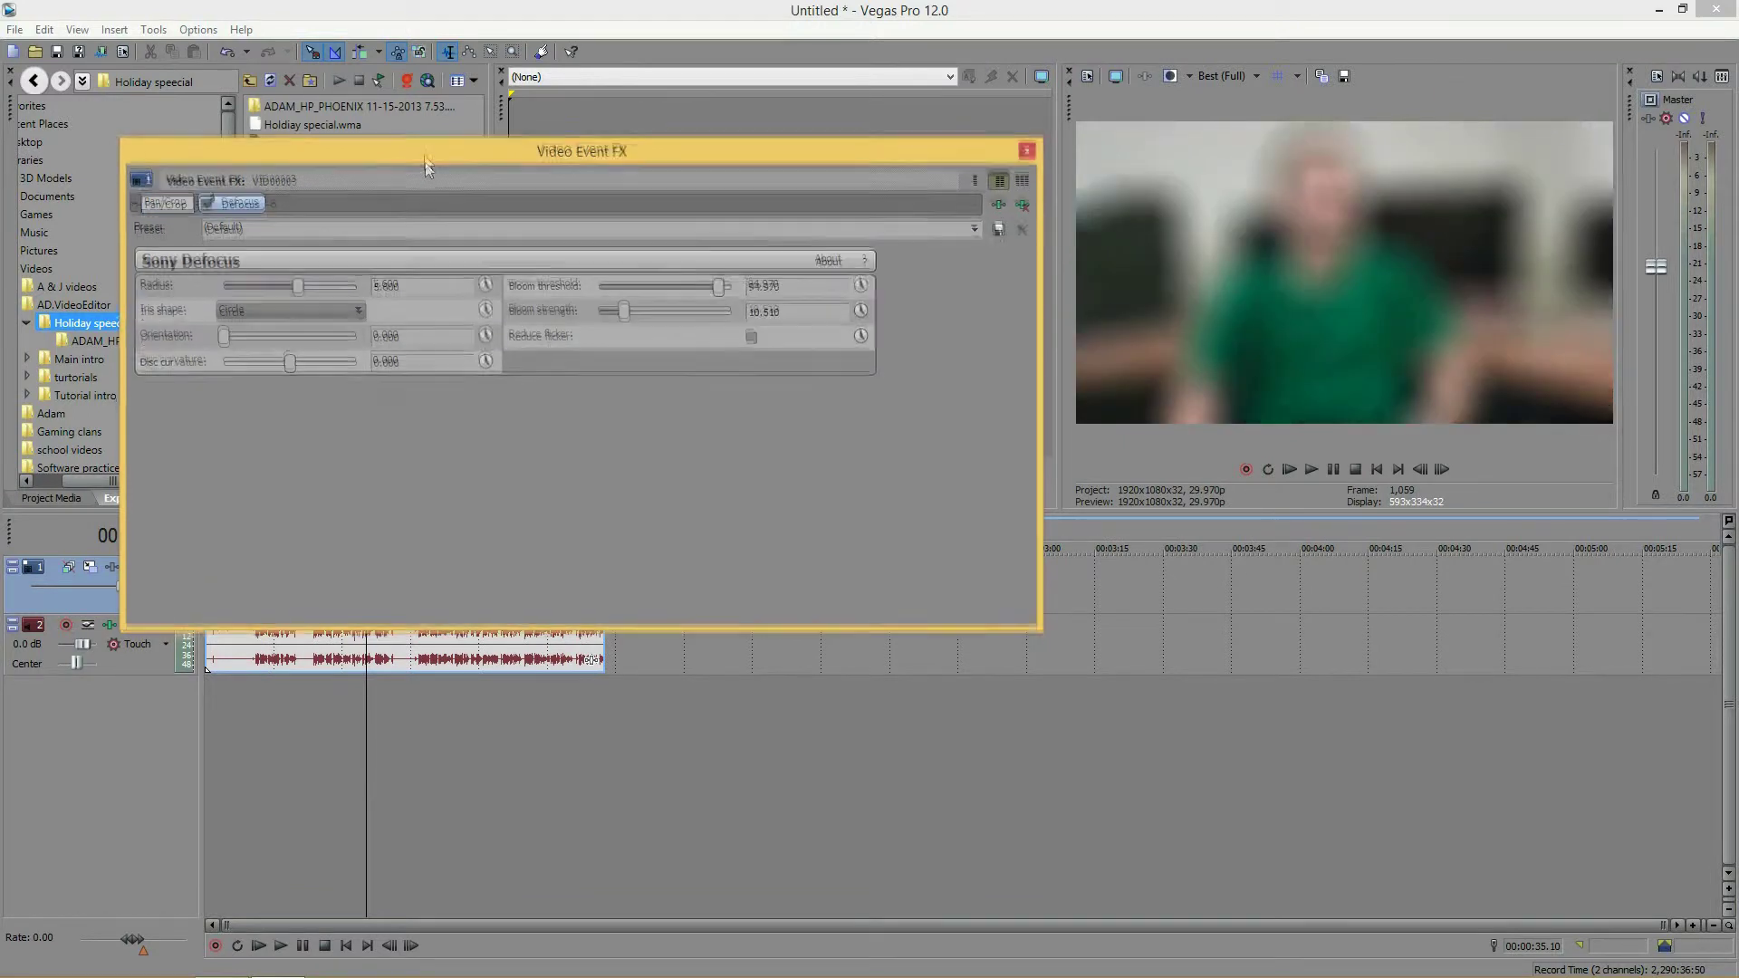
Step: Try Defocus radius values from 0 upward, settling the radius at 3.061
left_click_drag(424, 154, 429, 169)
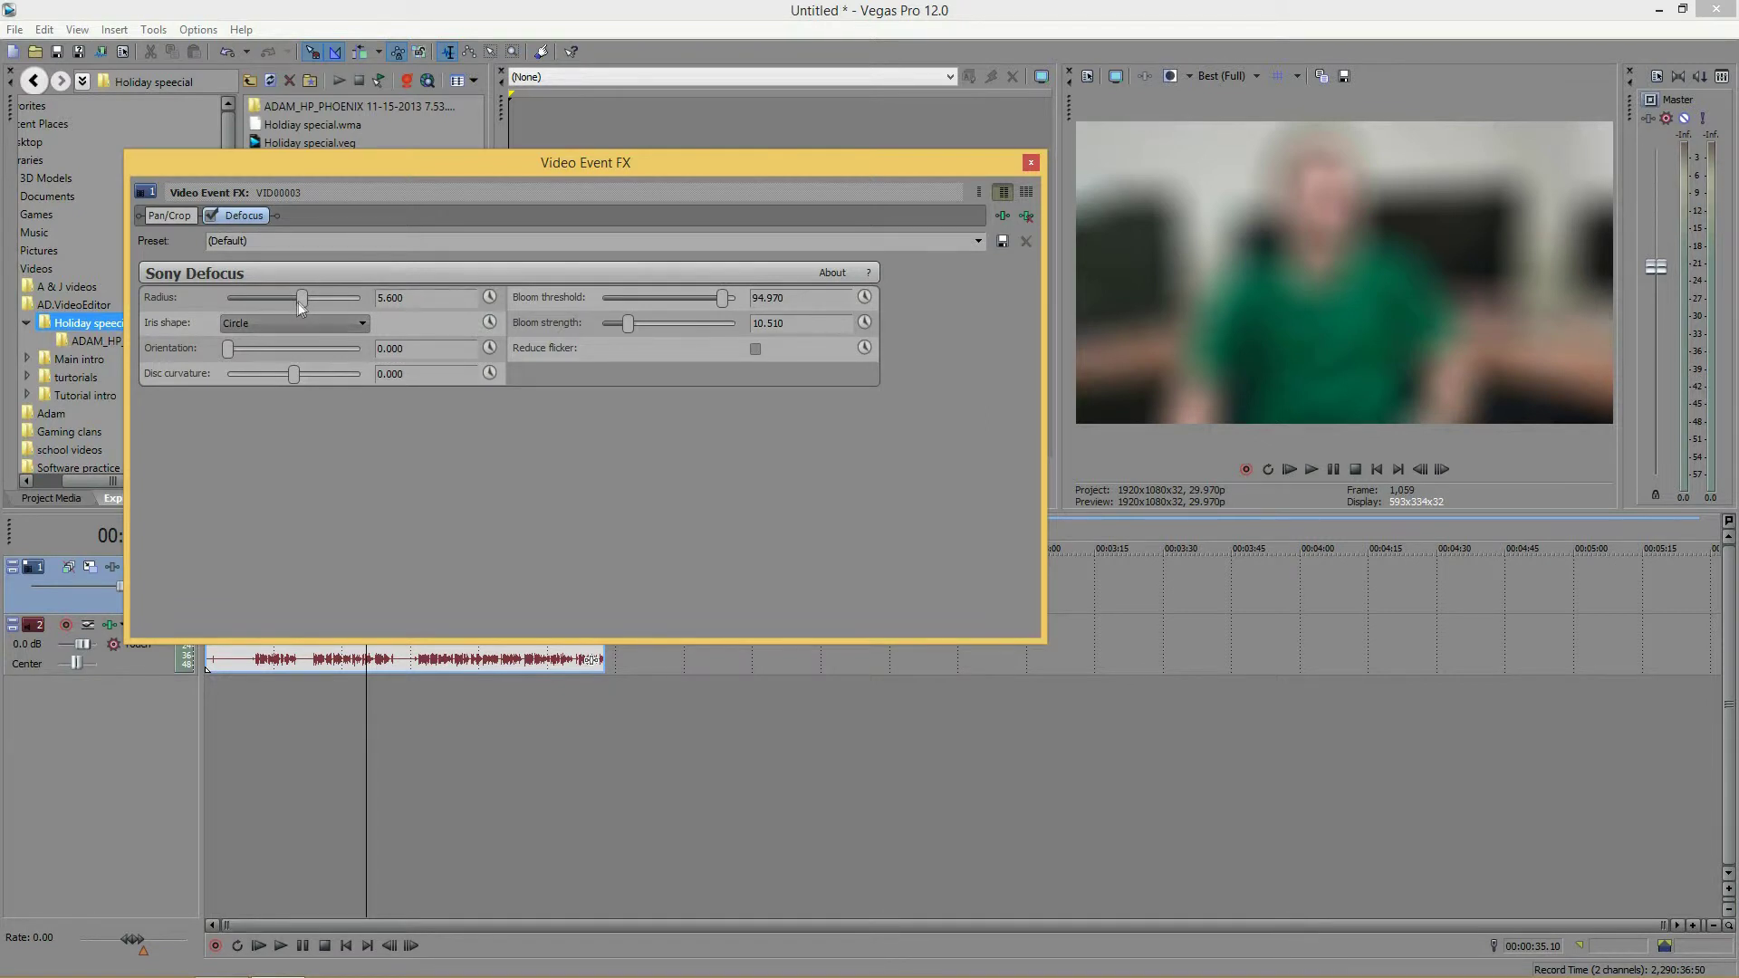
left_click_drag(300, 302, 161, 302)
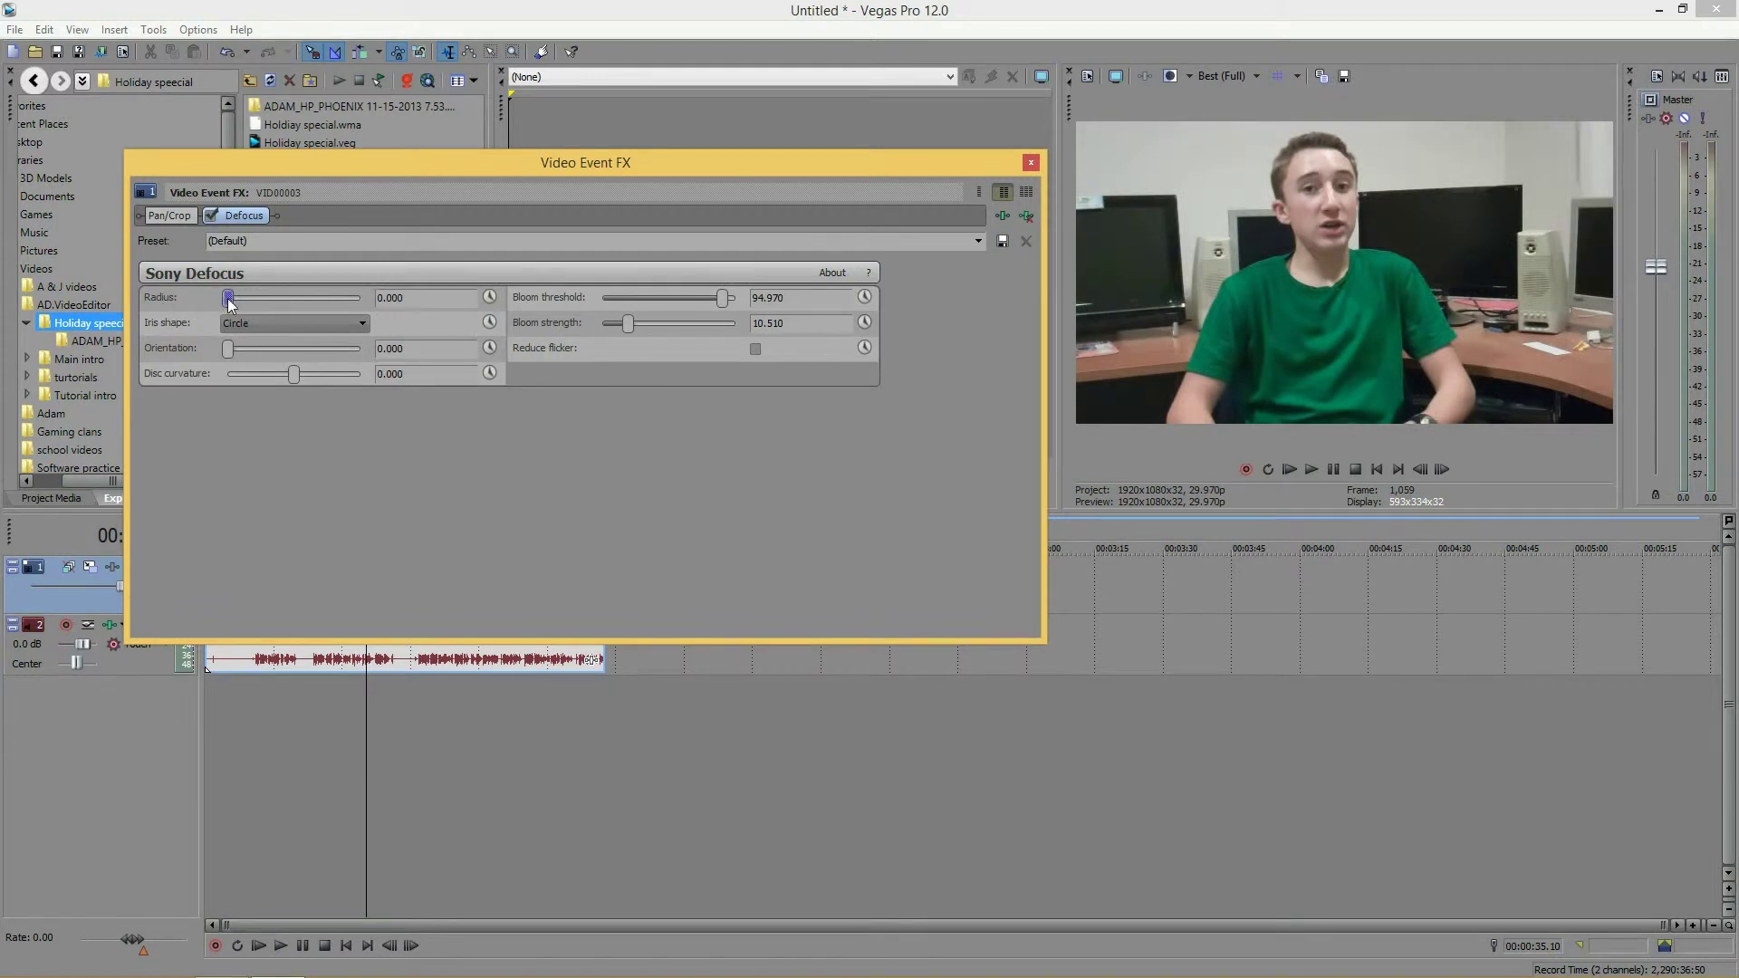
left_click_drag(229, 303, 476, 307)
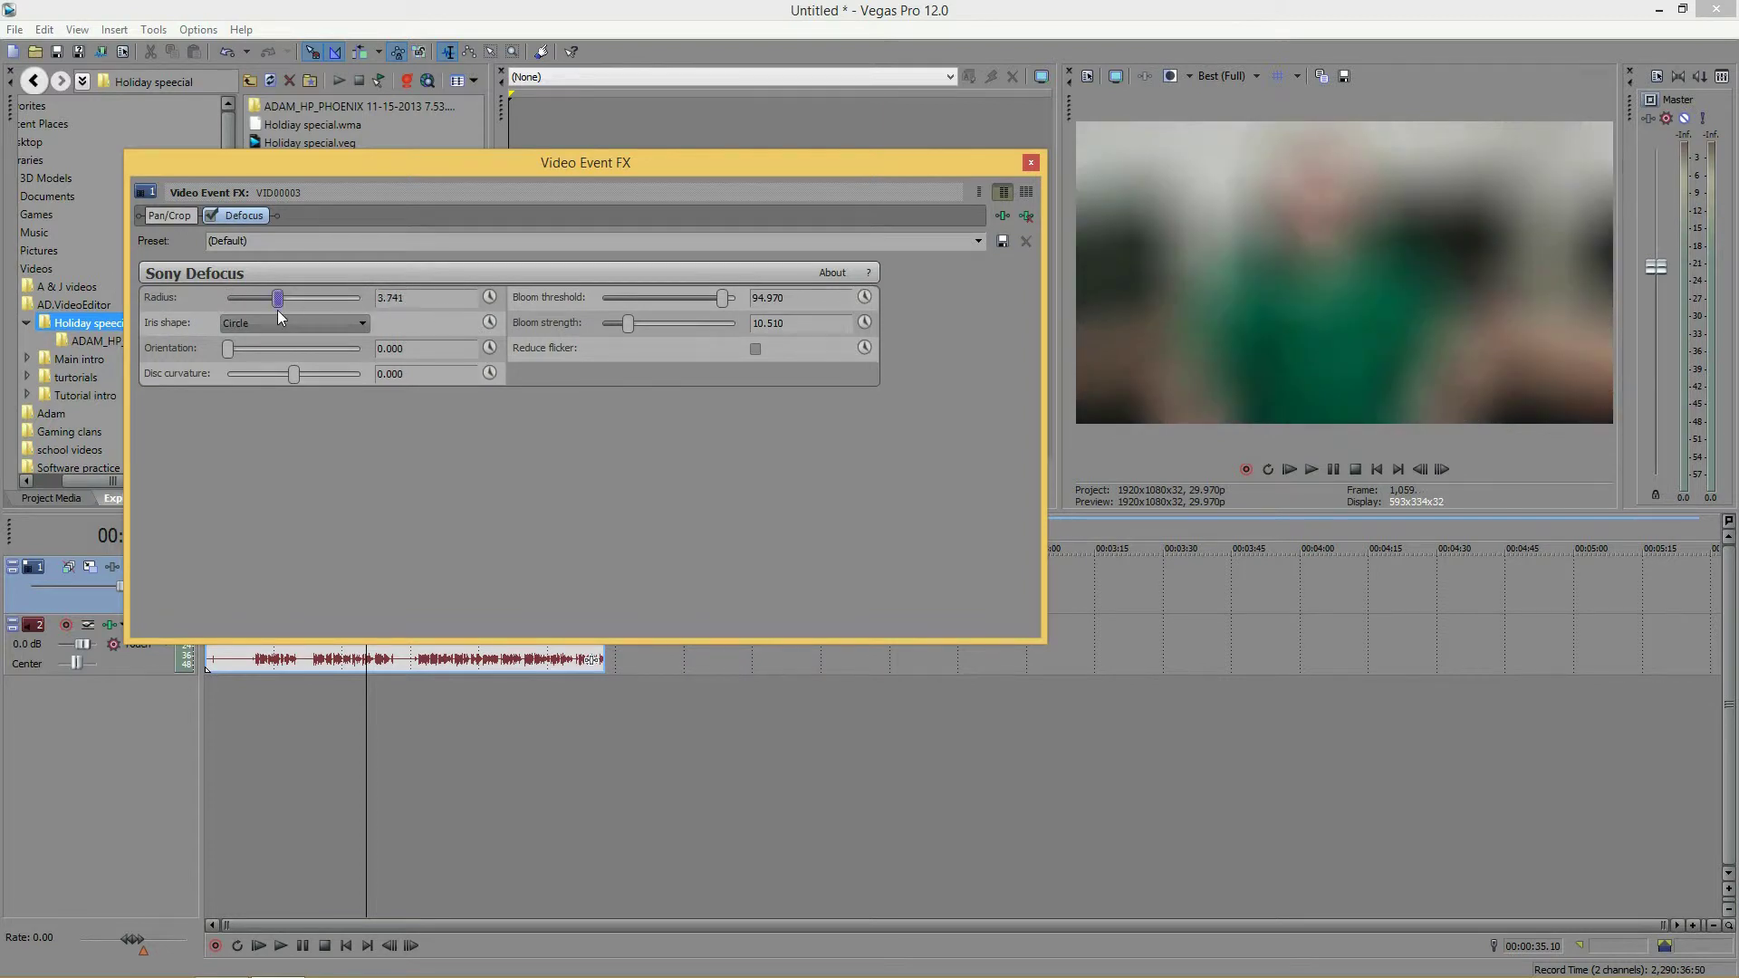
left_click_drag(277, 307, 268, 309)
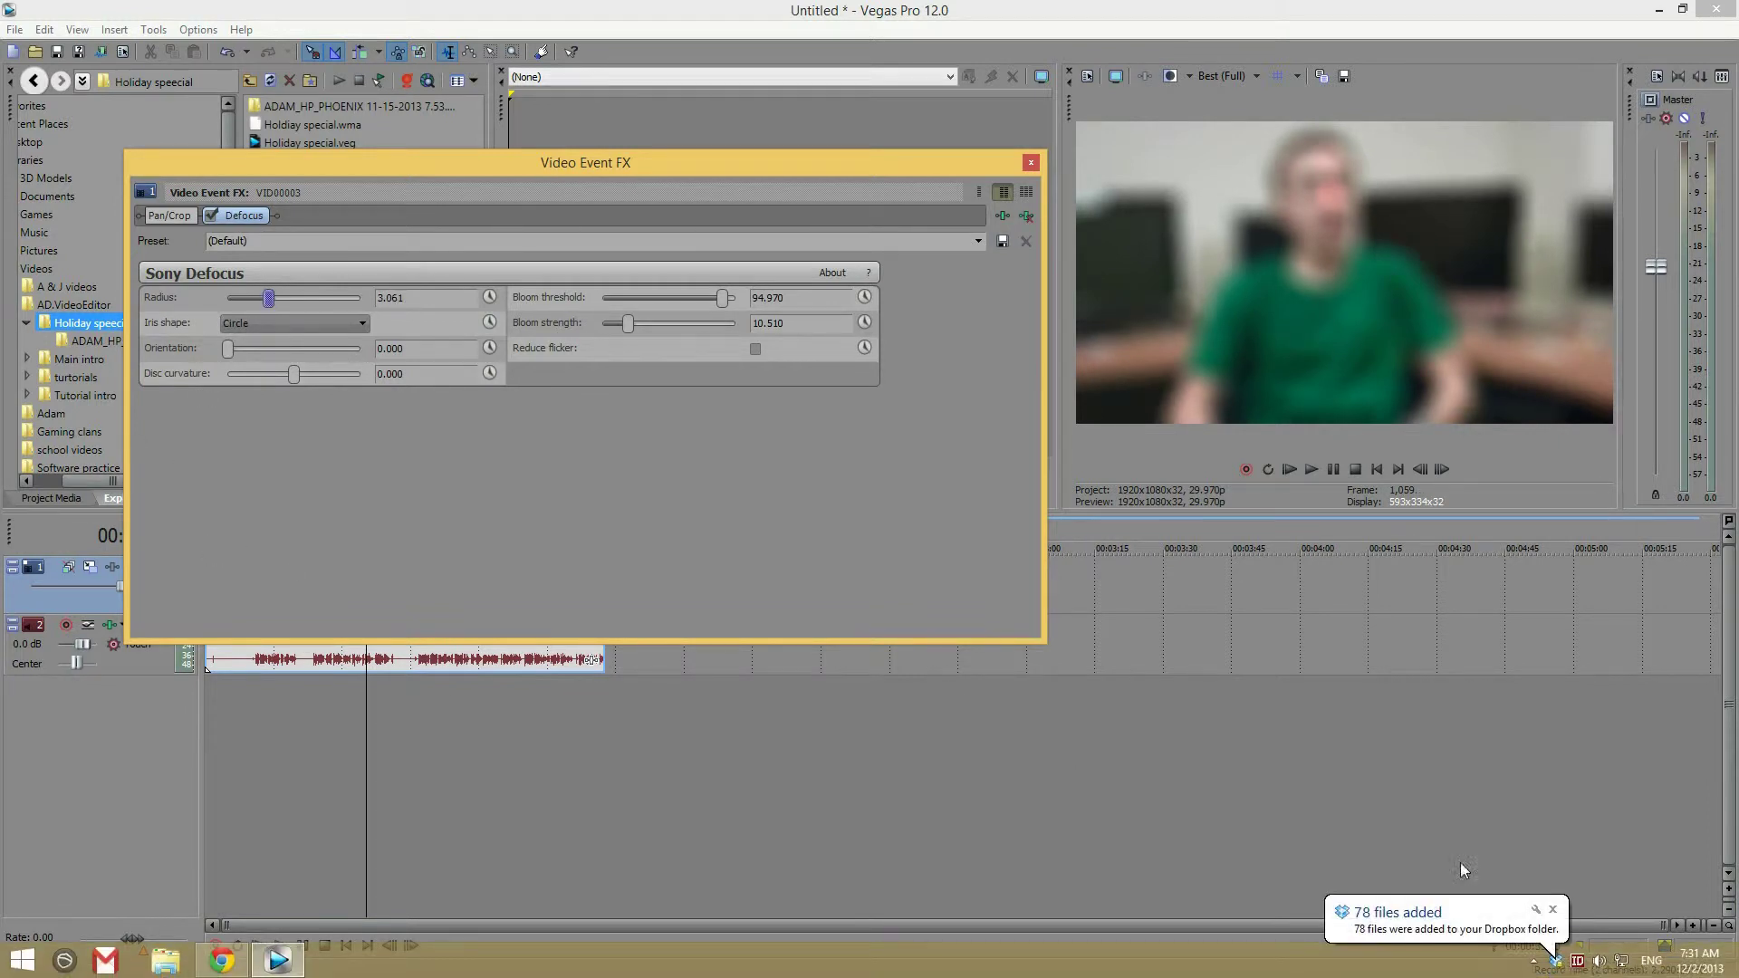
left_click(1562, 909)
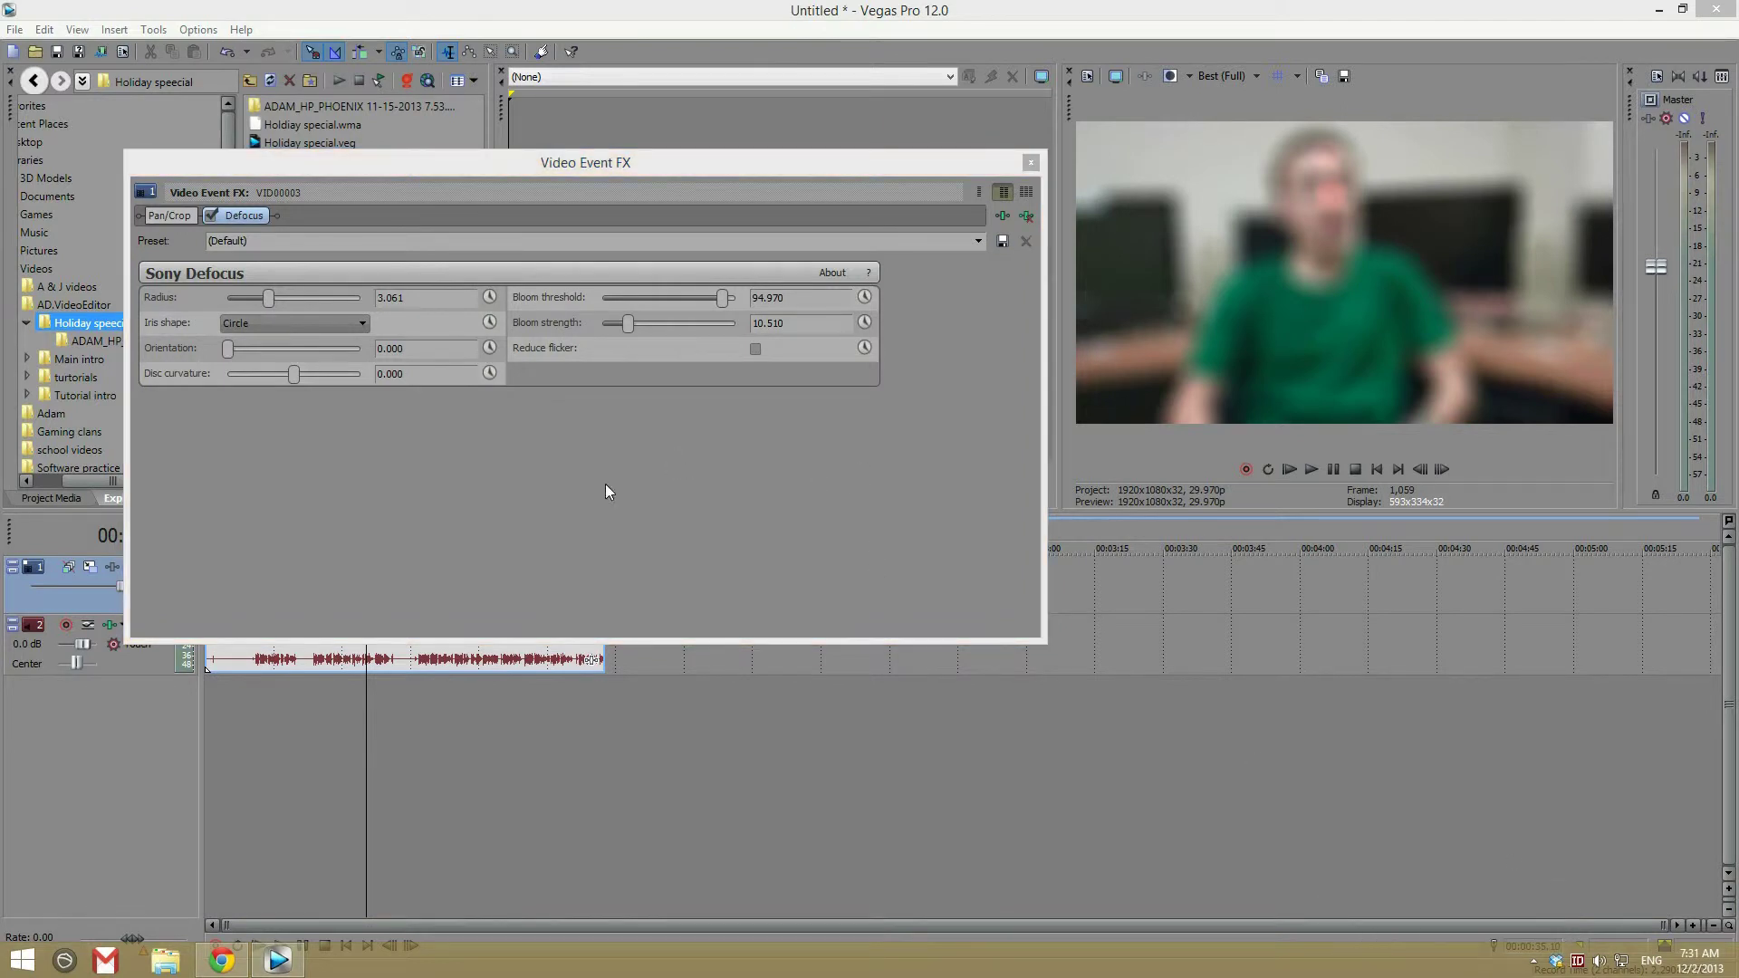
left_click(268, 301)
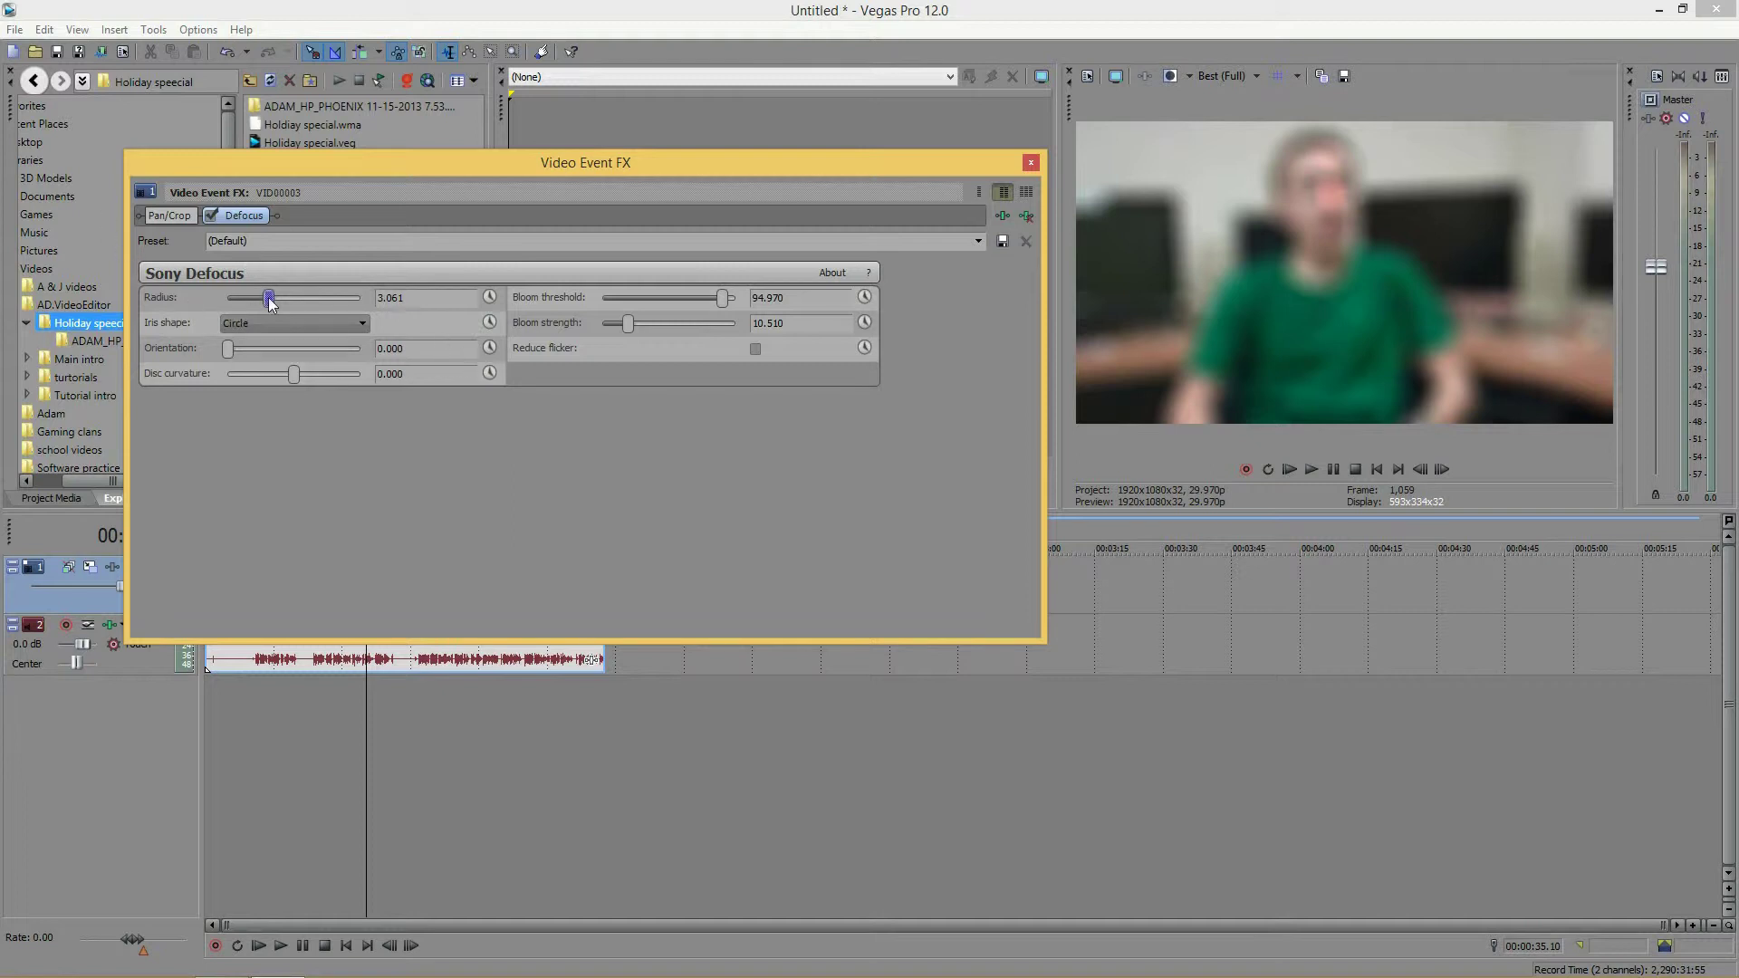
Step: Zero the Defocus radius for comparison, then raise it to 3.401
left_click_drag(268, 298, 185, 279)
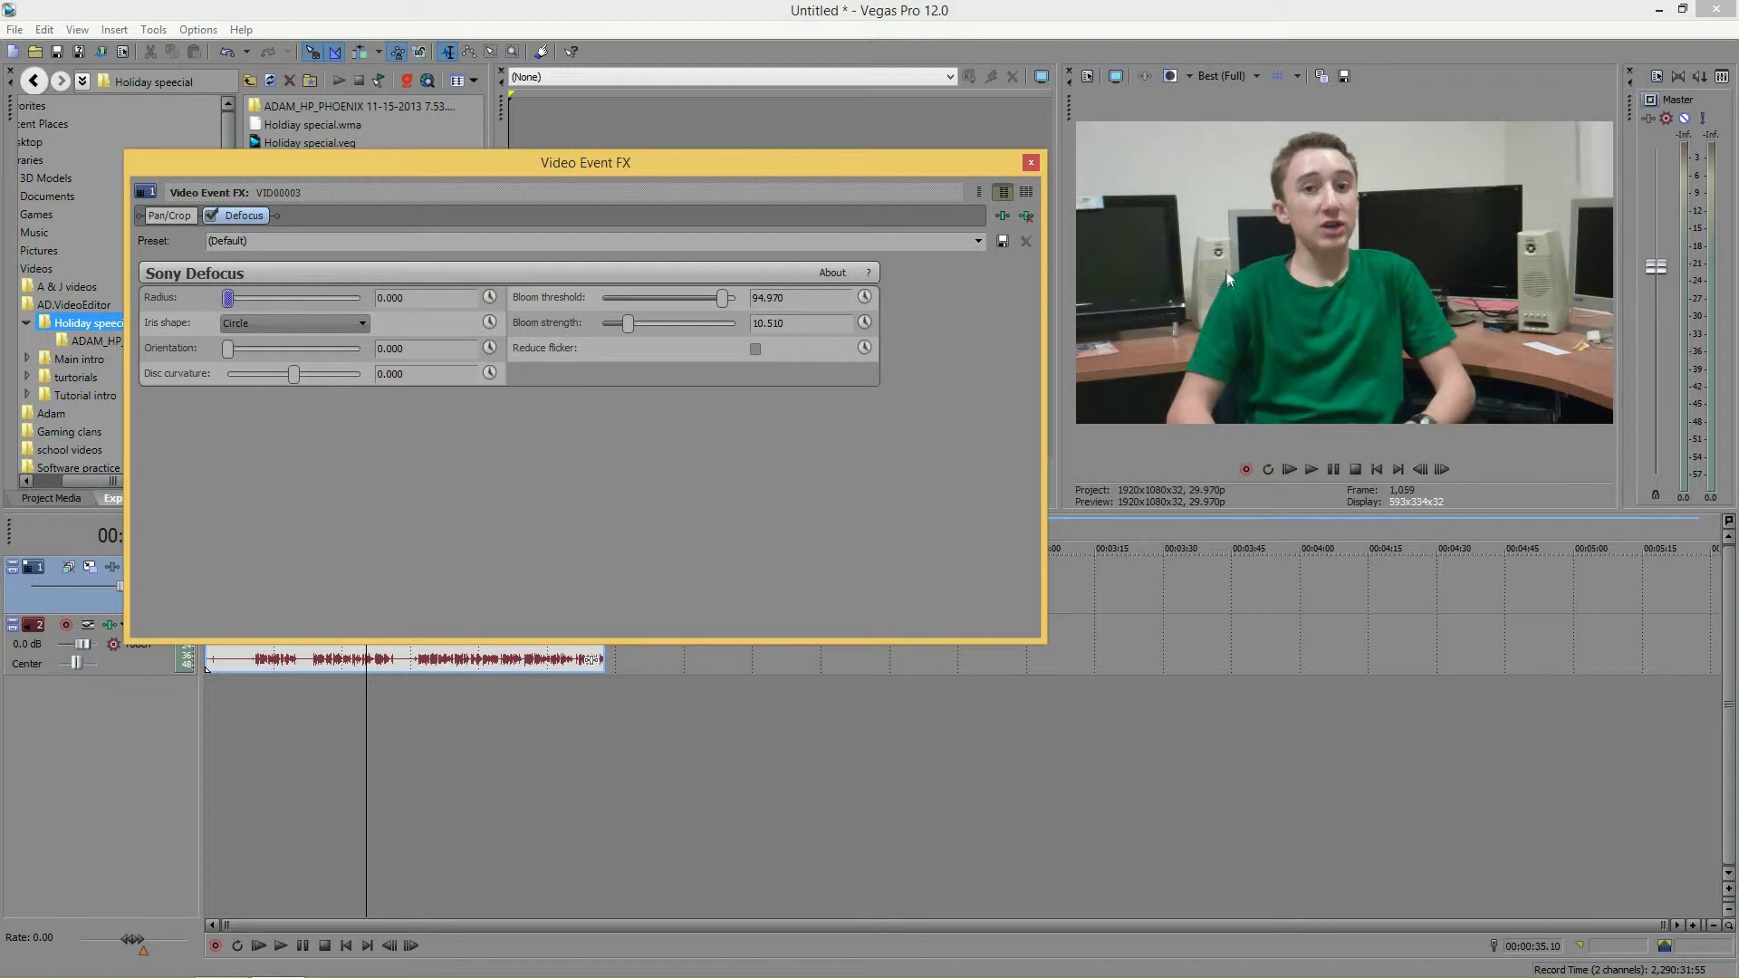
left_click(1255, 312)
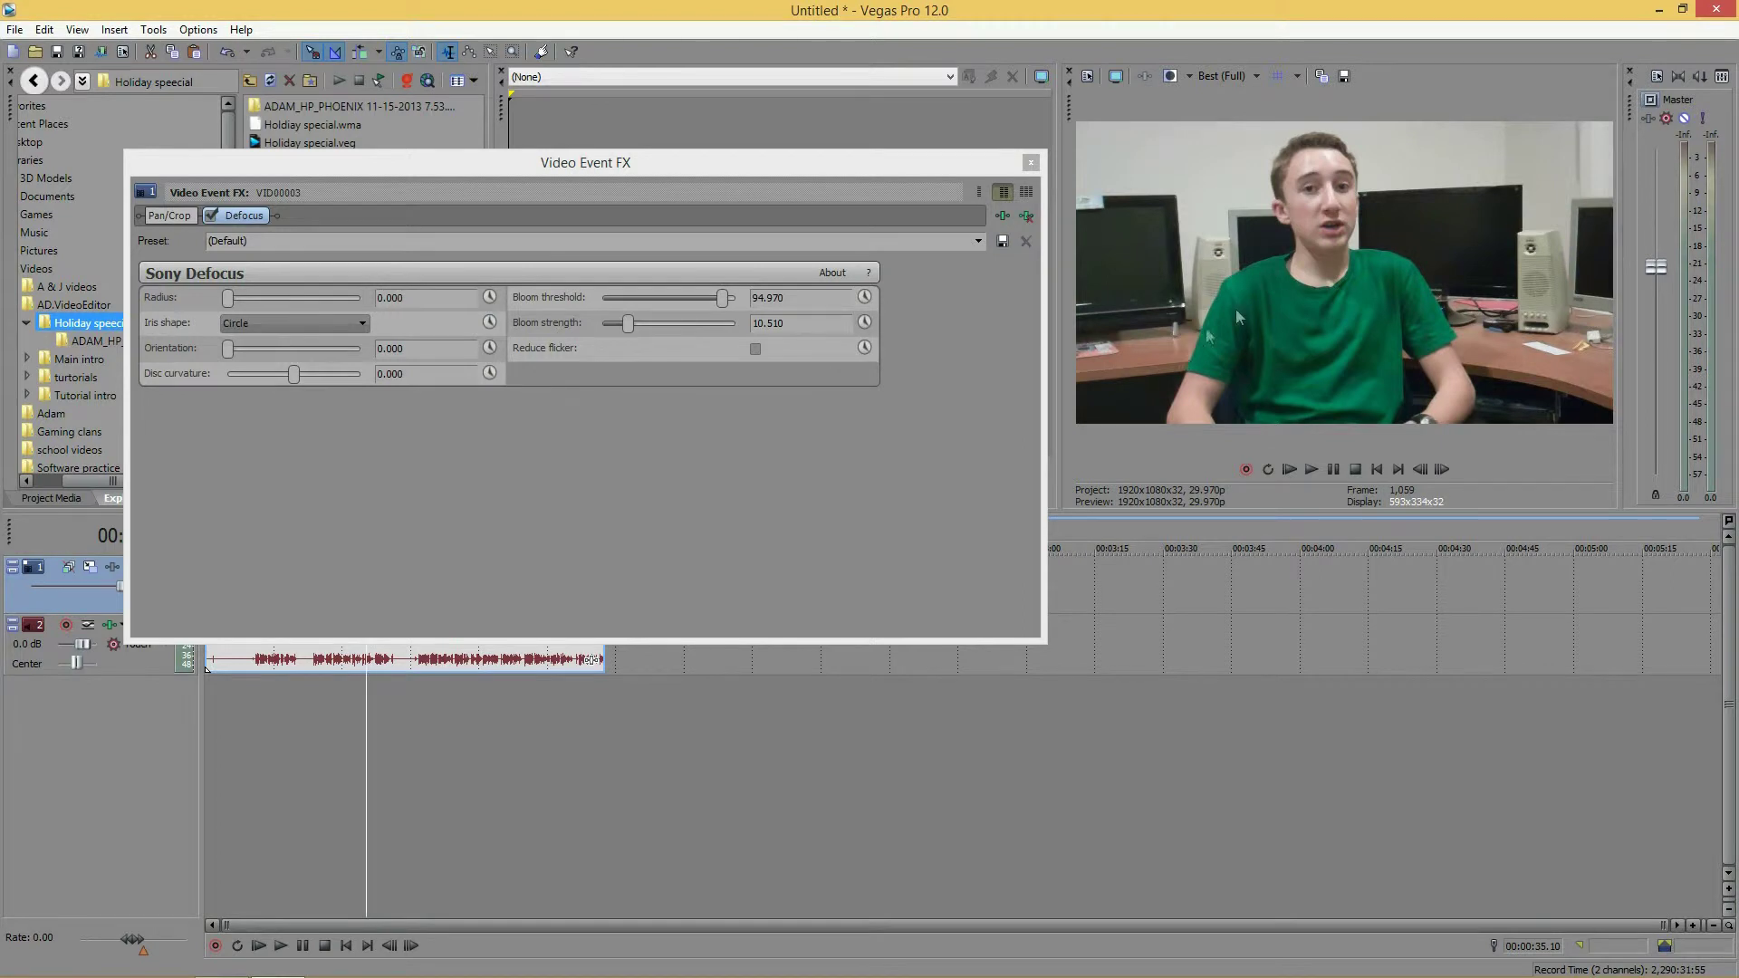
left_click_drag(233, 295, 272, 295)
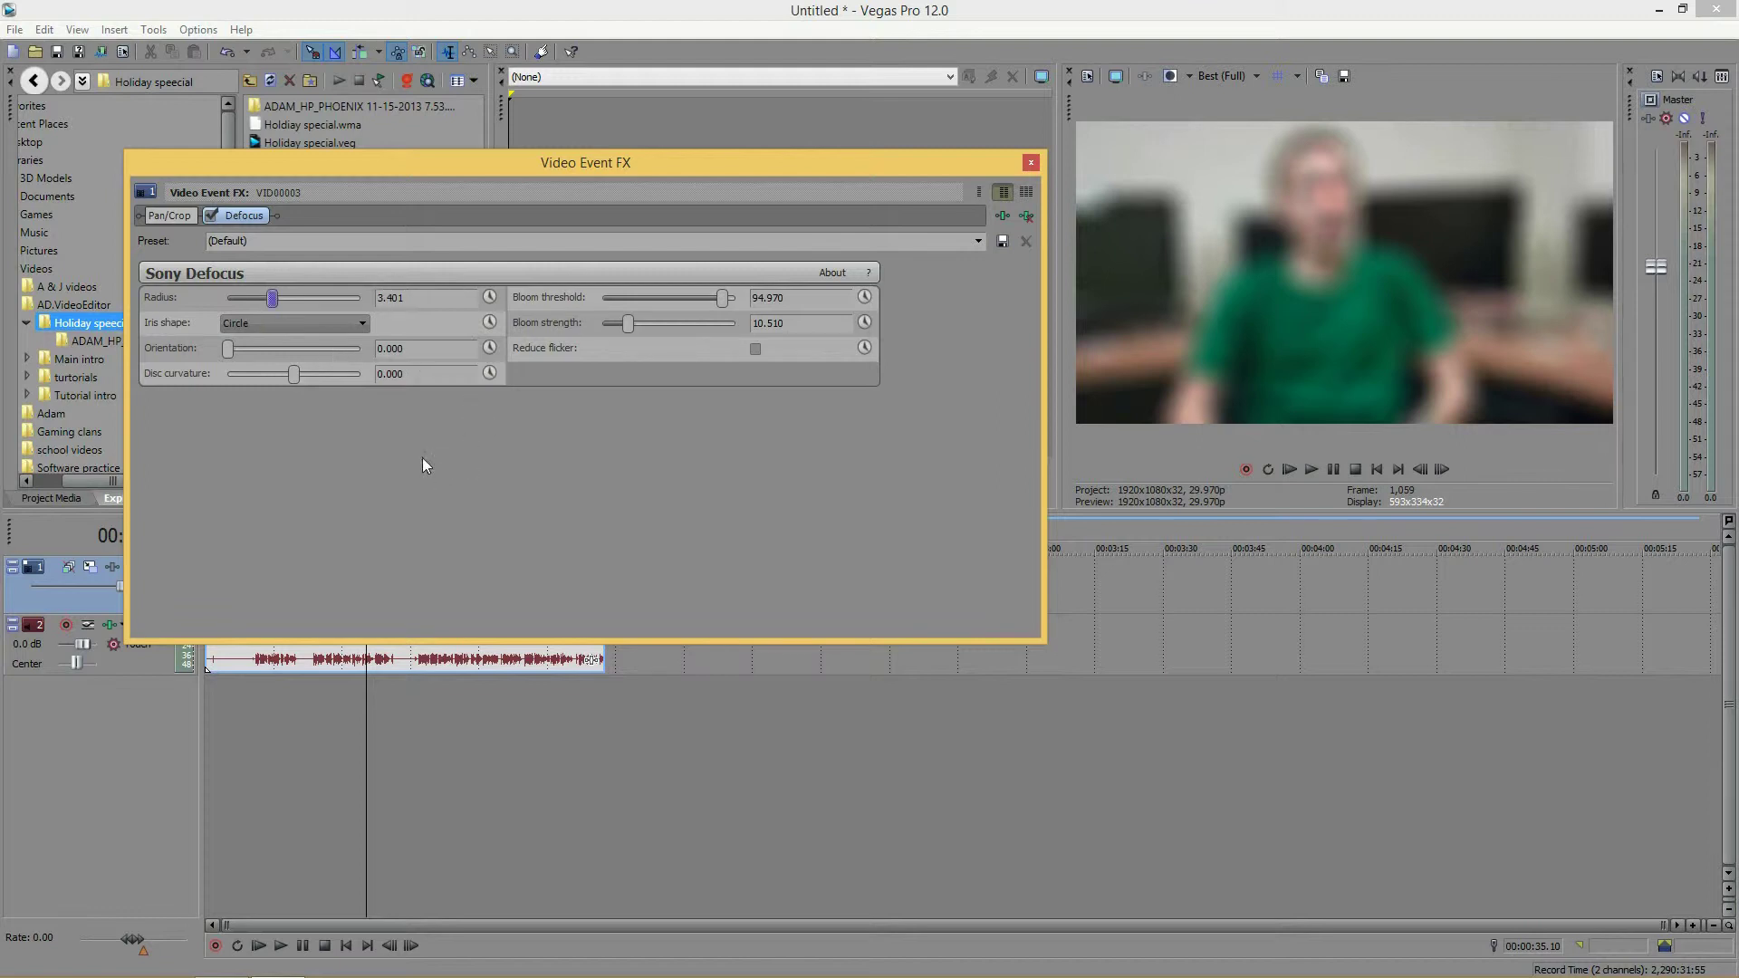
Step: Try the Pentagon, Hexagon and Octagon iris shapes, then return to Circle
left_click(313, 328)
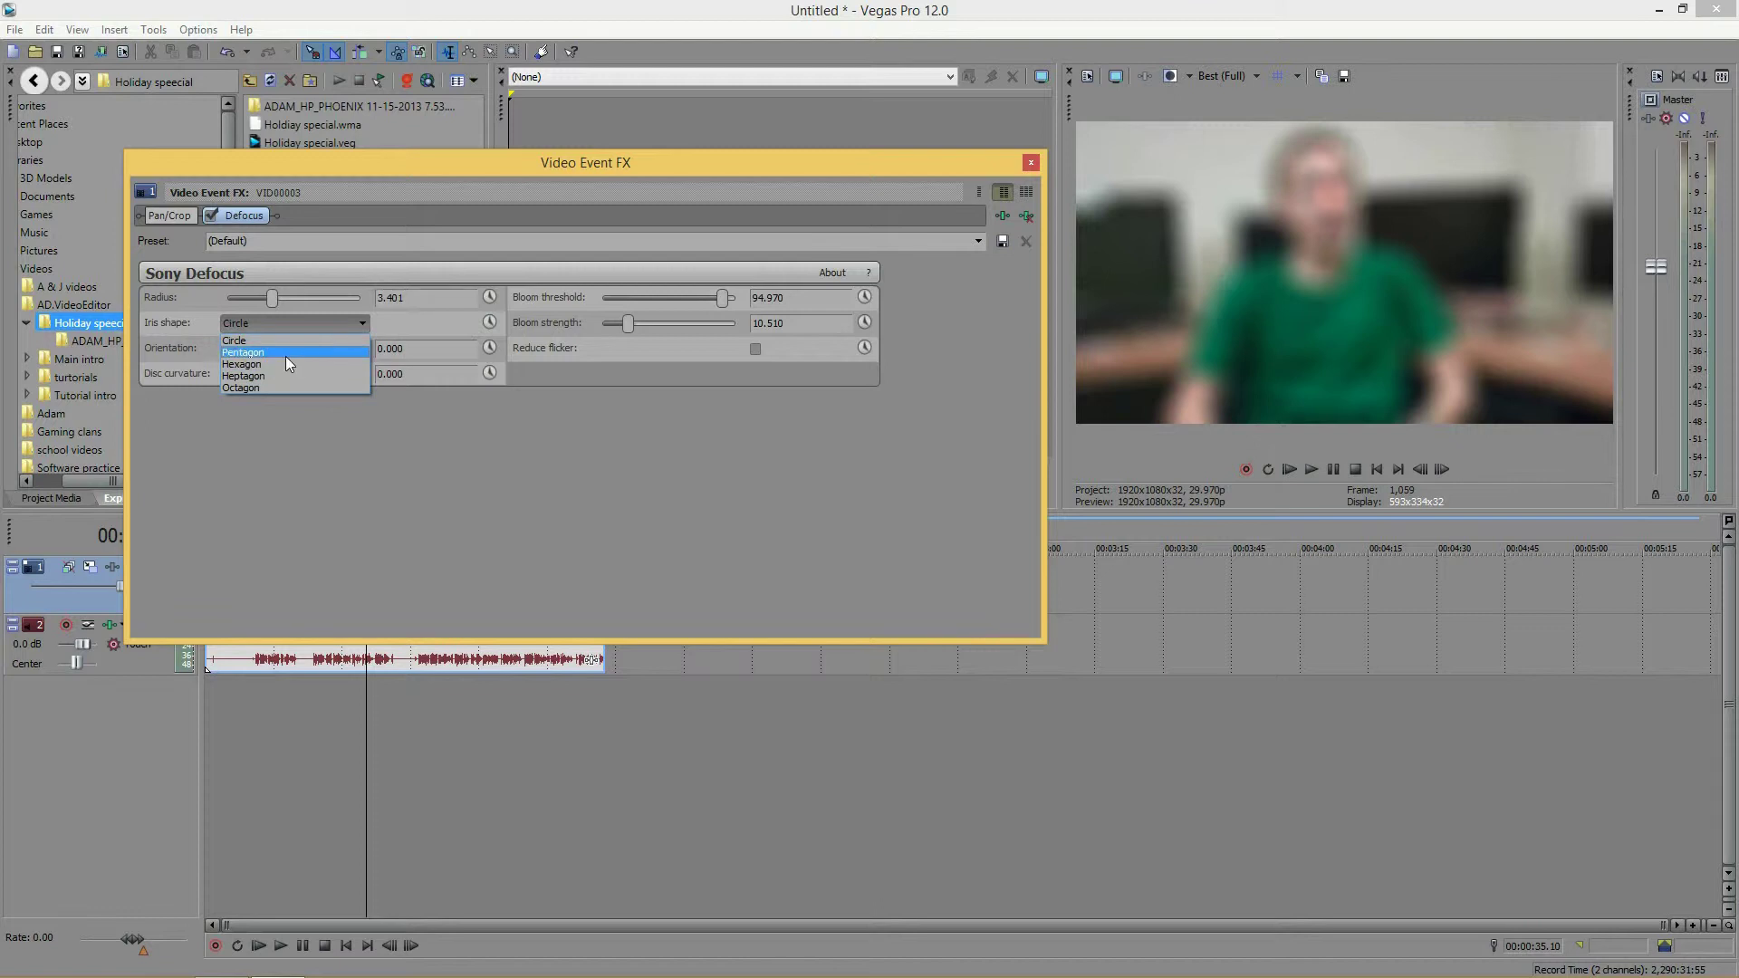
left_click(286, 356)
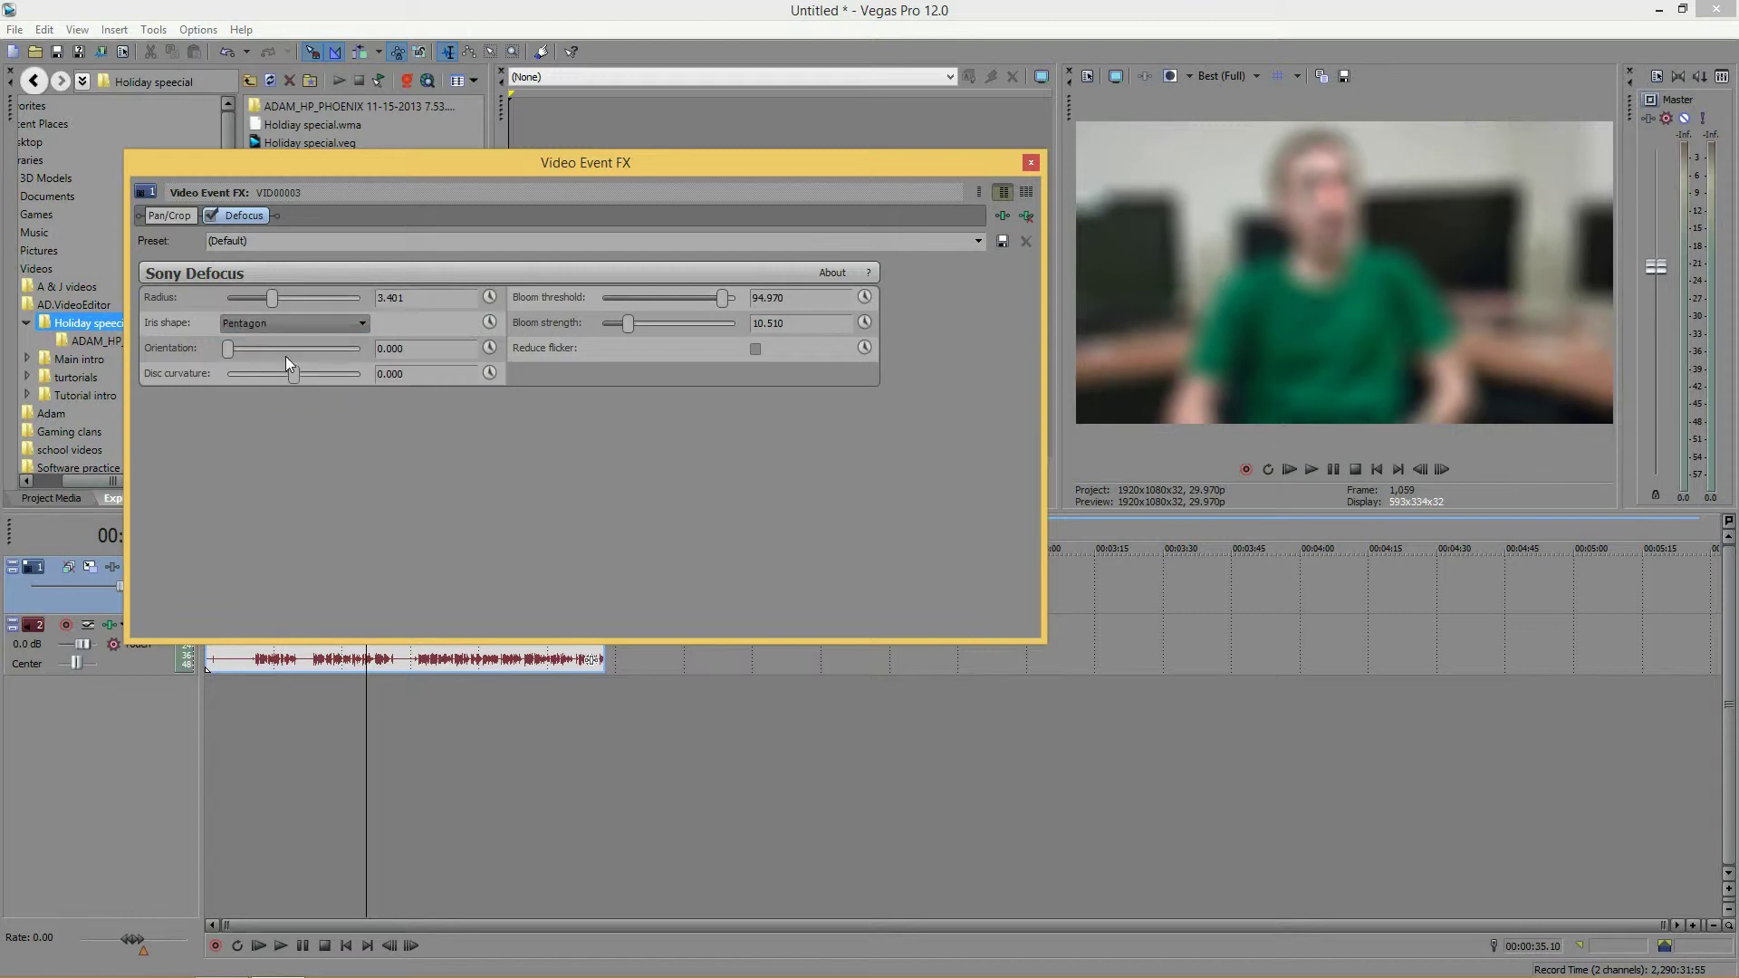
left_click(339, 322)
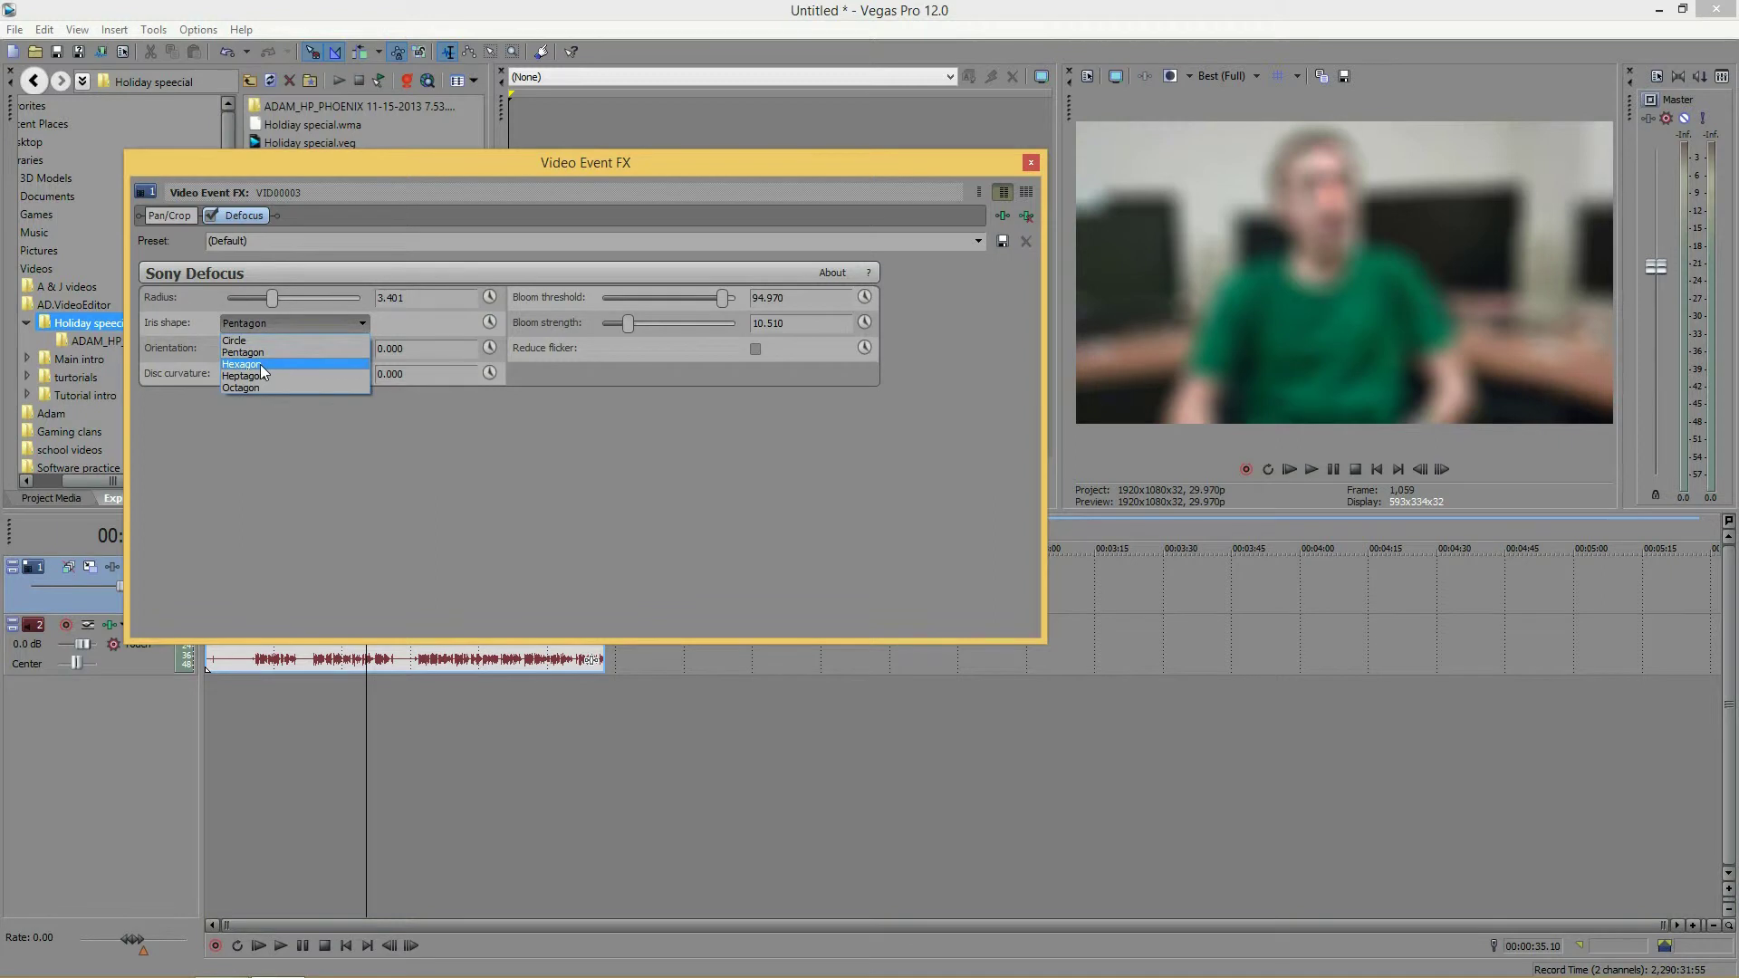
left_click(259, 364)
left_click(268, 324)
left_click(254, 388)
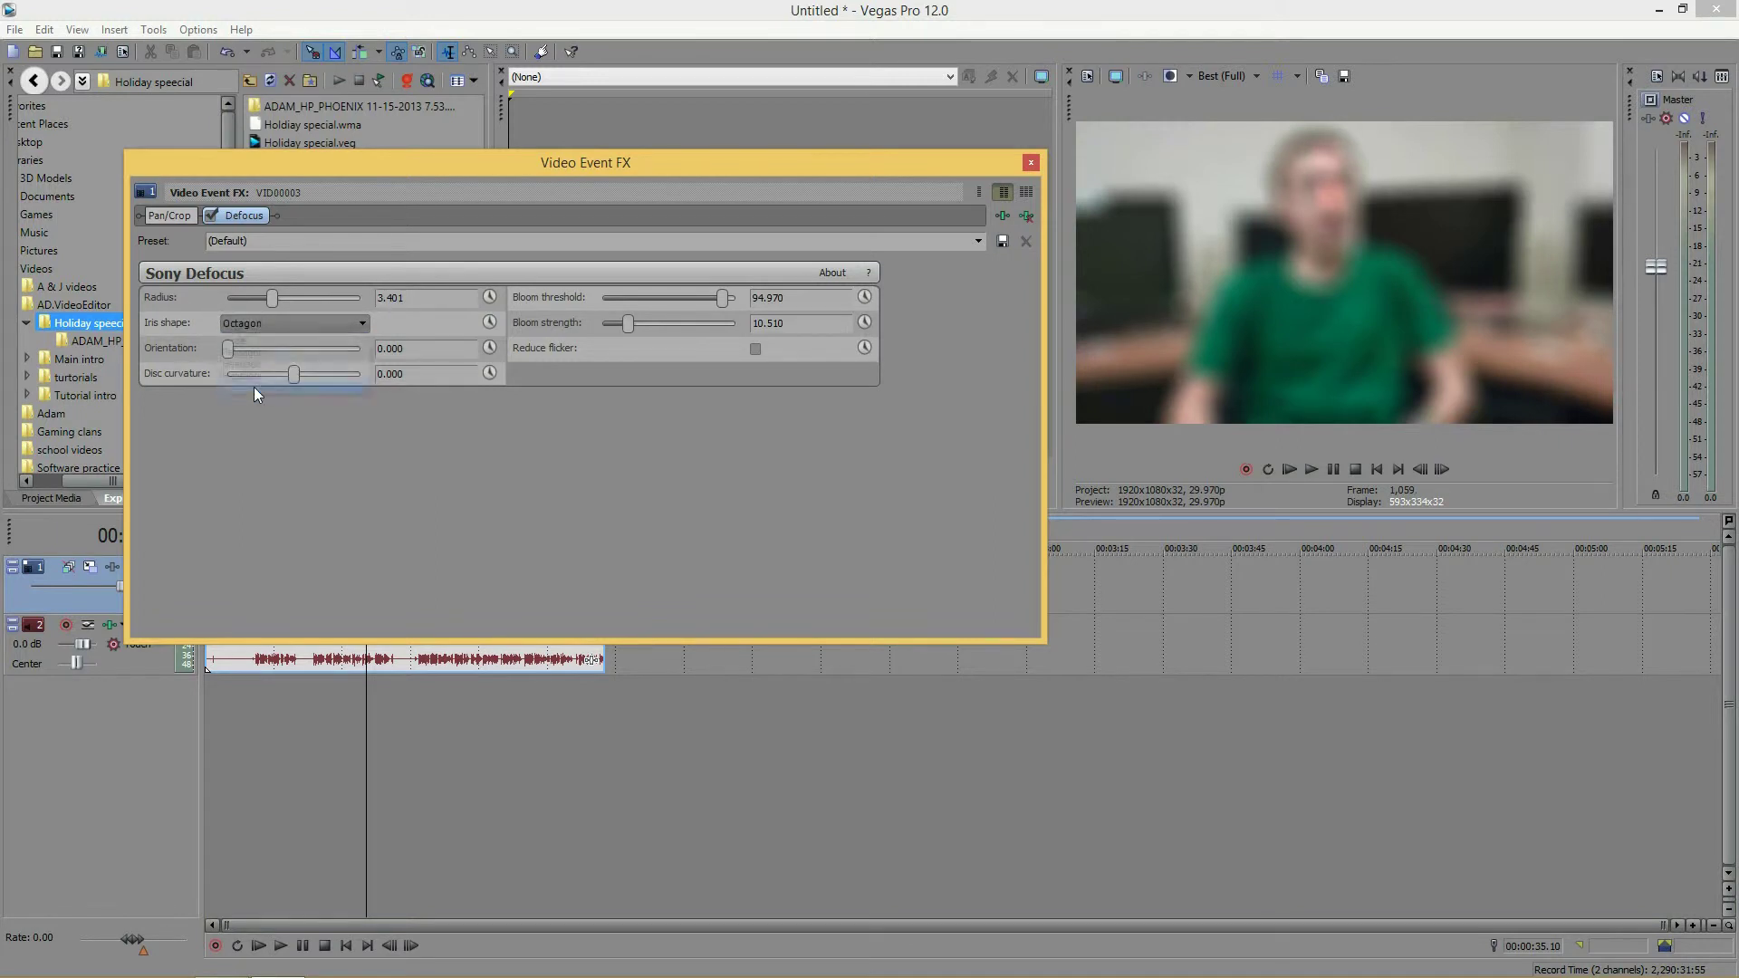
left_click(284, 324)
left_click(274, 342)
Step: Test Orientation at 73.469 and 360, then set the iris shape to Heptagon
left_click_drag(230, 351, 310, 350)
left_click_drag(426, 332, 268, 350)
left_click(269, 324)
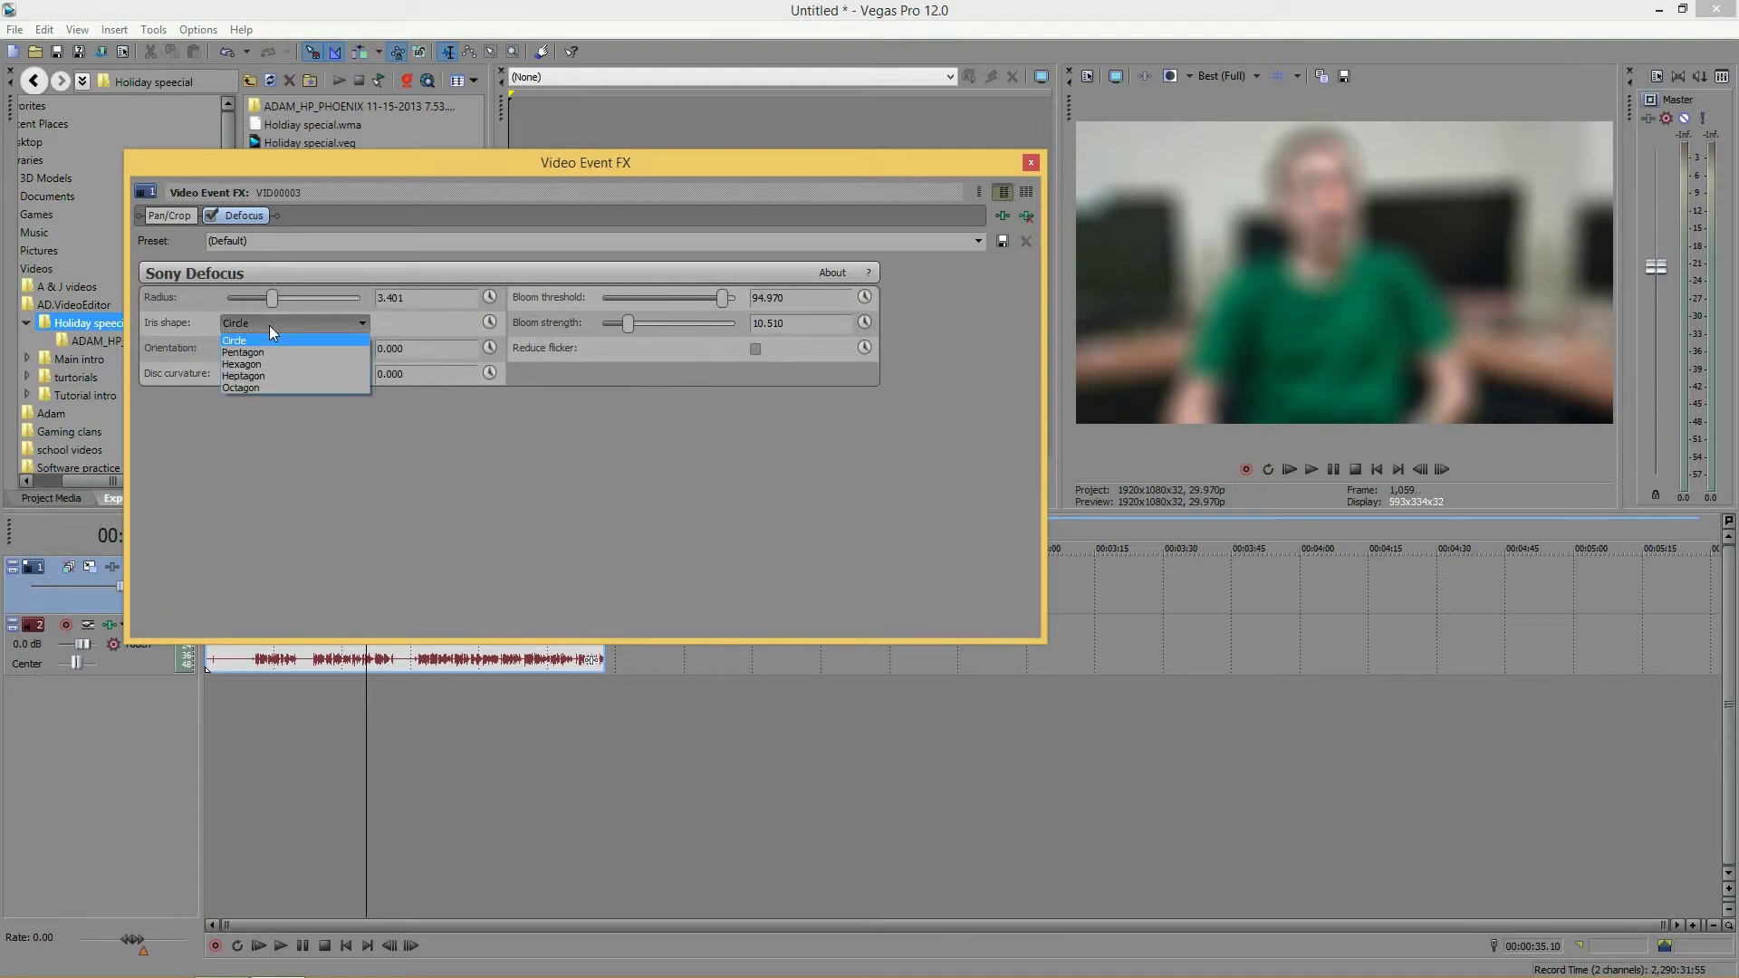
left_click(273, 375)
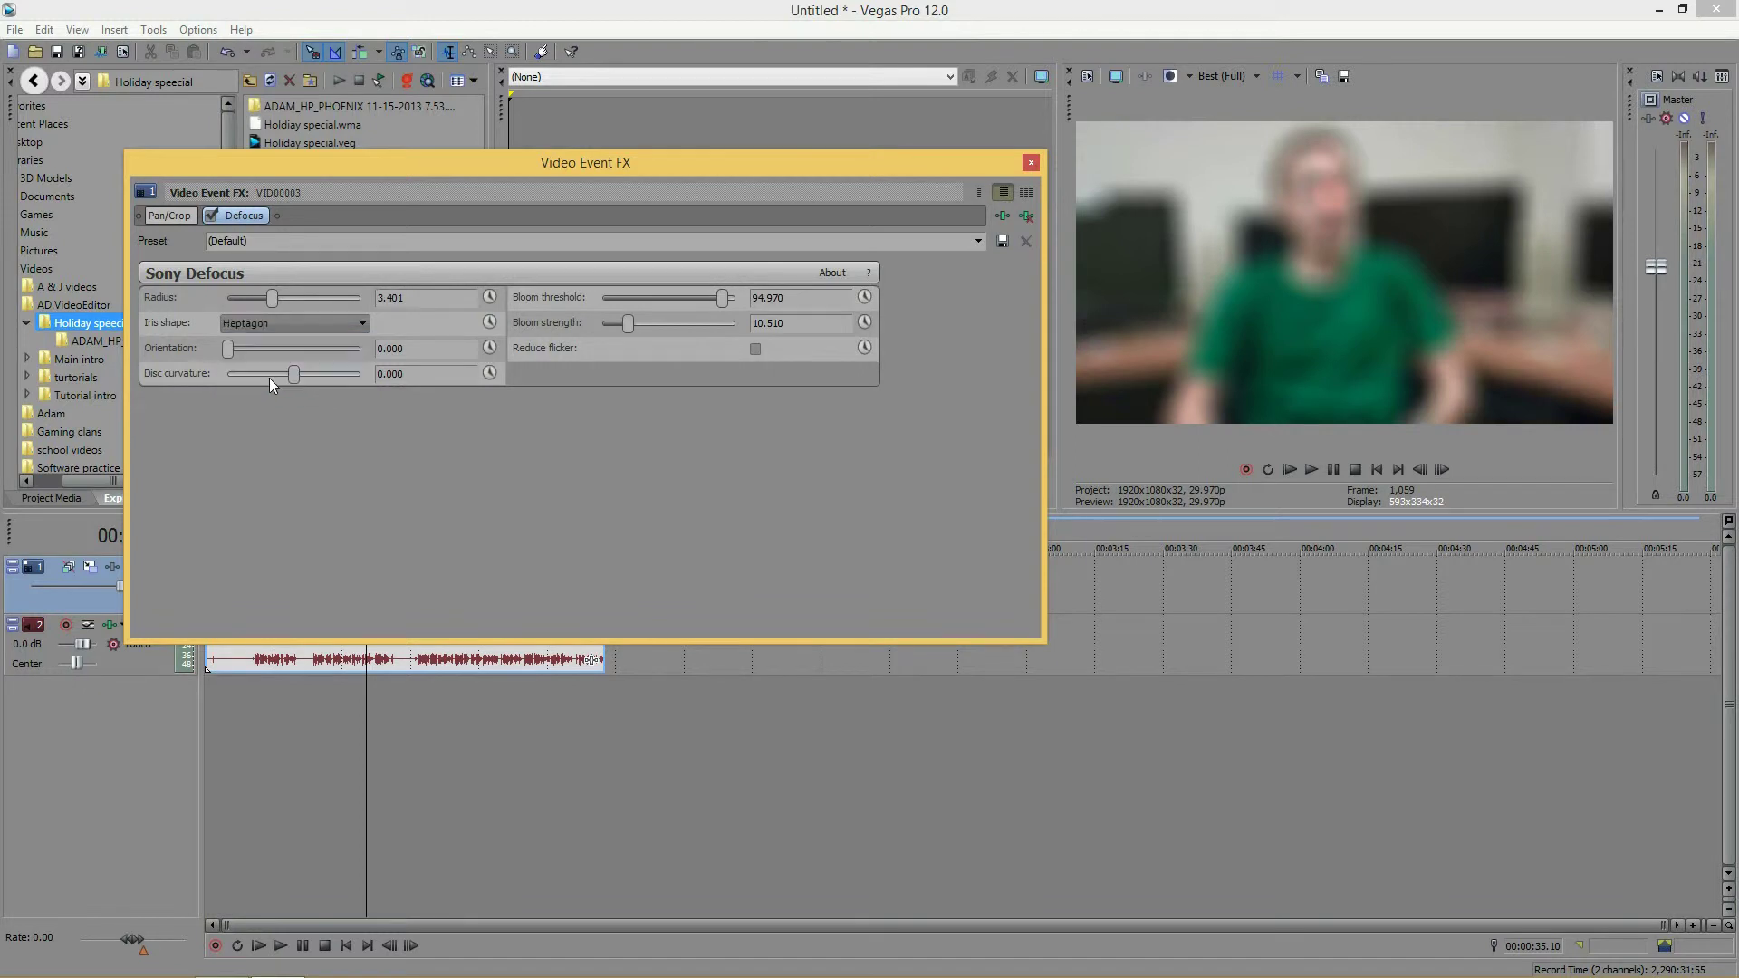
Step: Try iris orientations of 279, 360, 17 and 73, ending at 0 with radius 2.313
left_click_drag(226, 347, 446, 376)
left_click_drag(328, 372, 188, 364)
left_click_drag(269, 305, 333, 303)
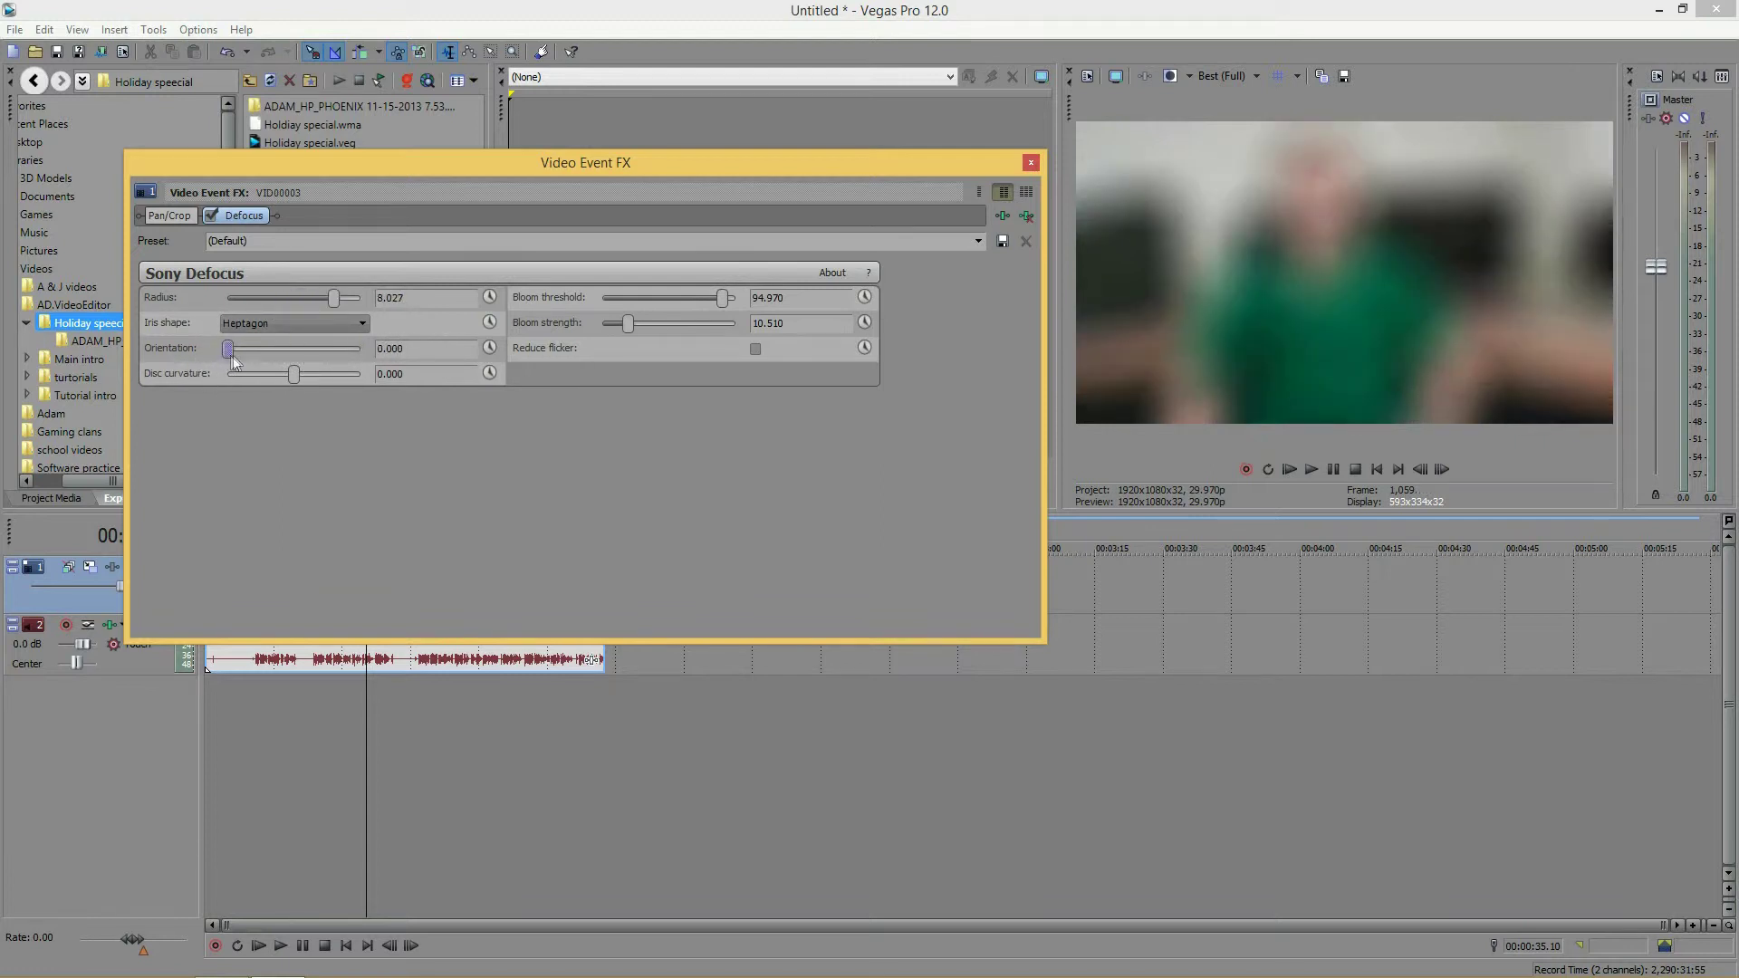
left_click_drag(232, 356, 486, 366)
left_click_drag(228, 348, 460, 372)
left_click_drag(279, 369, 216, 355)
left_click_drag(333, 297, 257, 297)
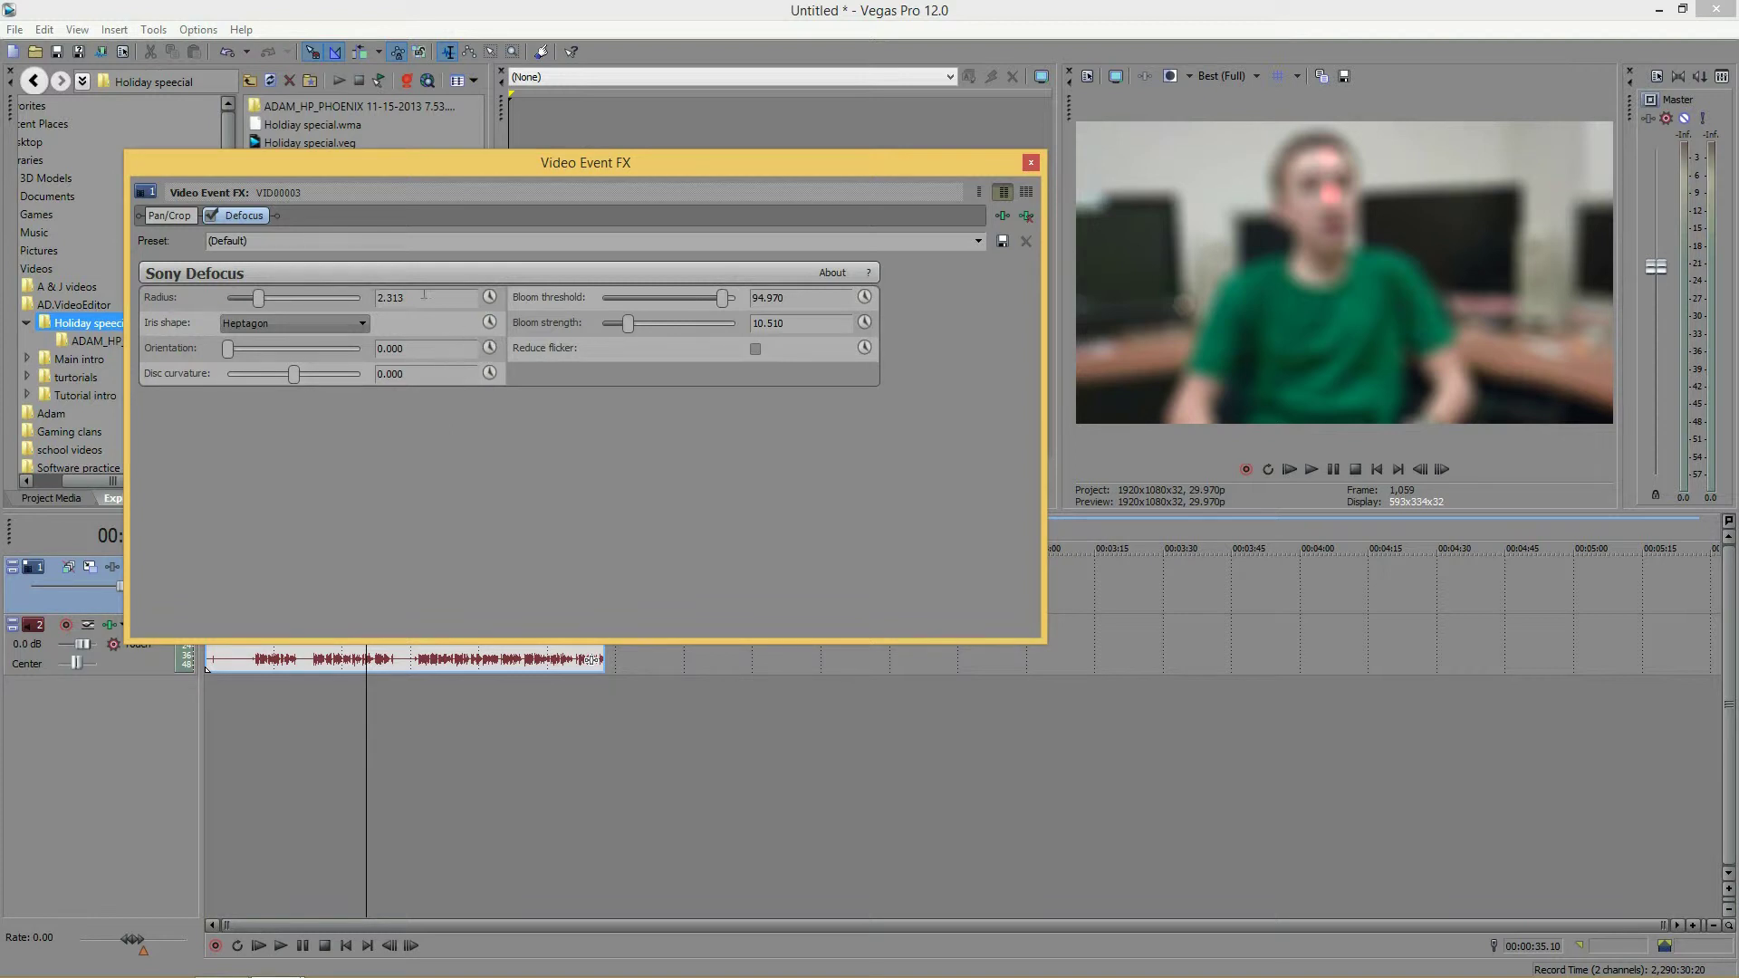
Step: Push the Defocus radius to 10.000 and try disc curvature before returning it to 0
left_click_drag(262, 296, 618, 353)
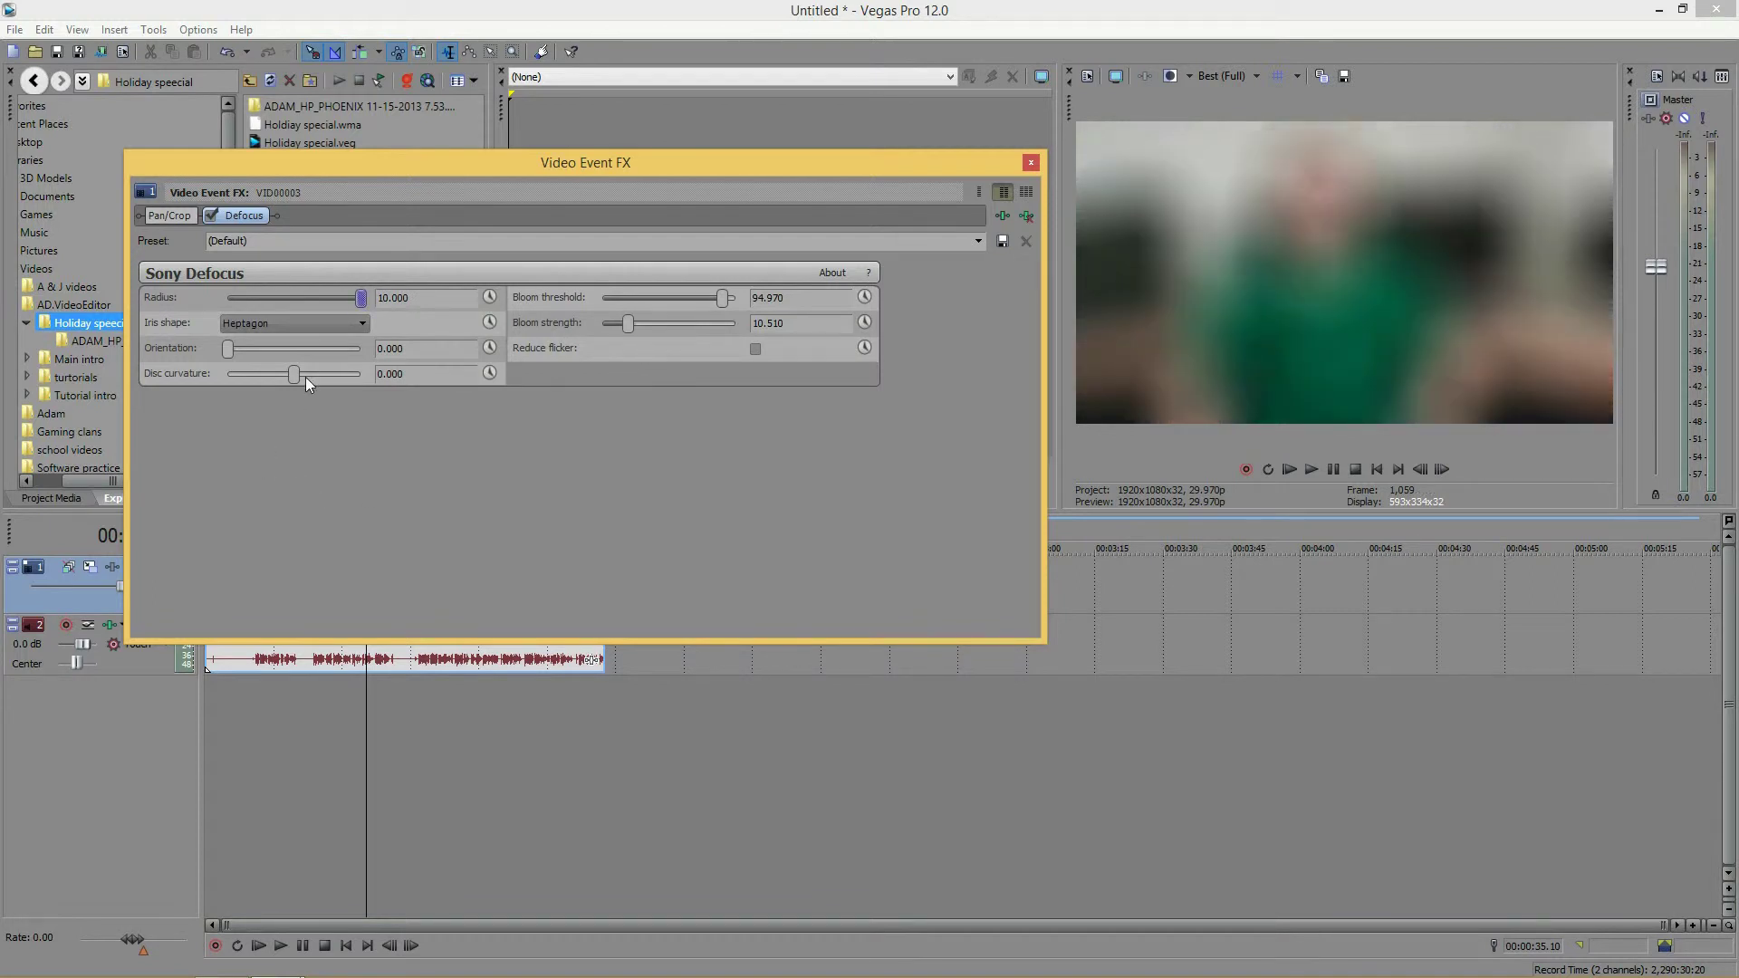
left_click_drag(294, 374, 350, 382)
left_click_drag(361, 374, 303, 375)
Step: Sweep the Bloom threshold between low and high values while watching the highlight glow
left_click(729, 299)
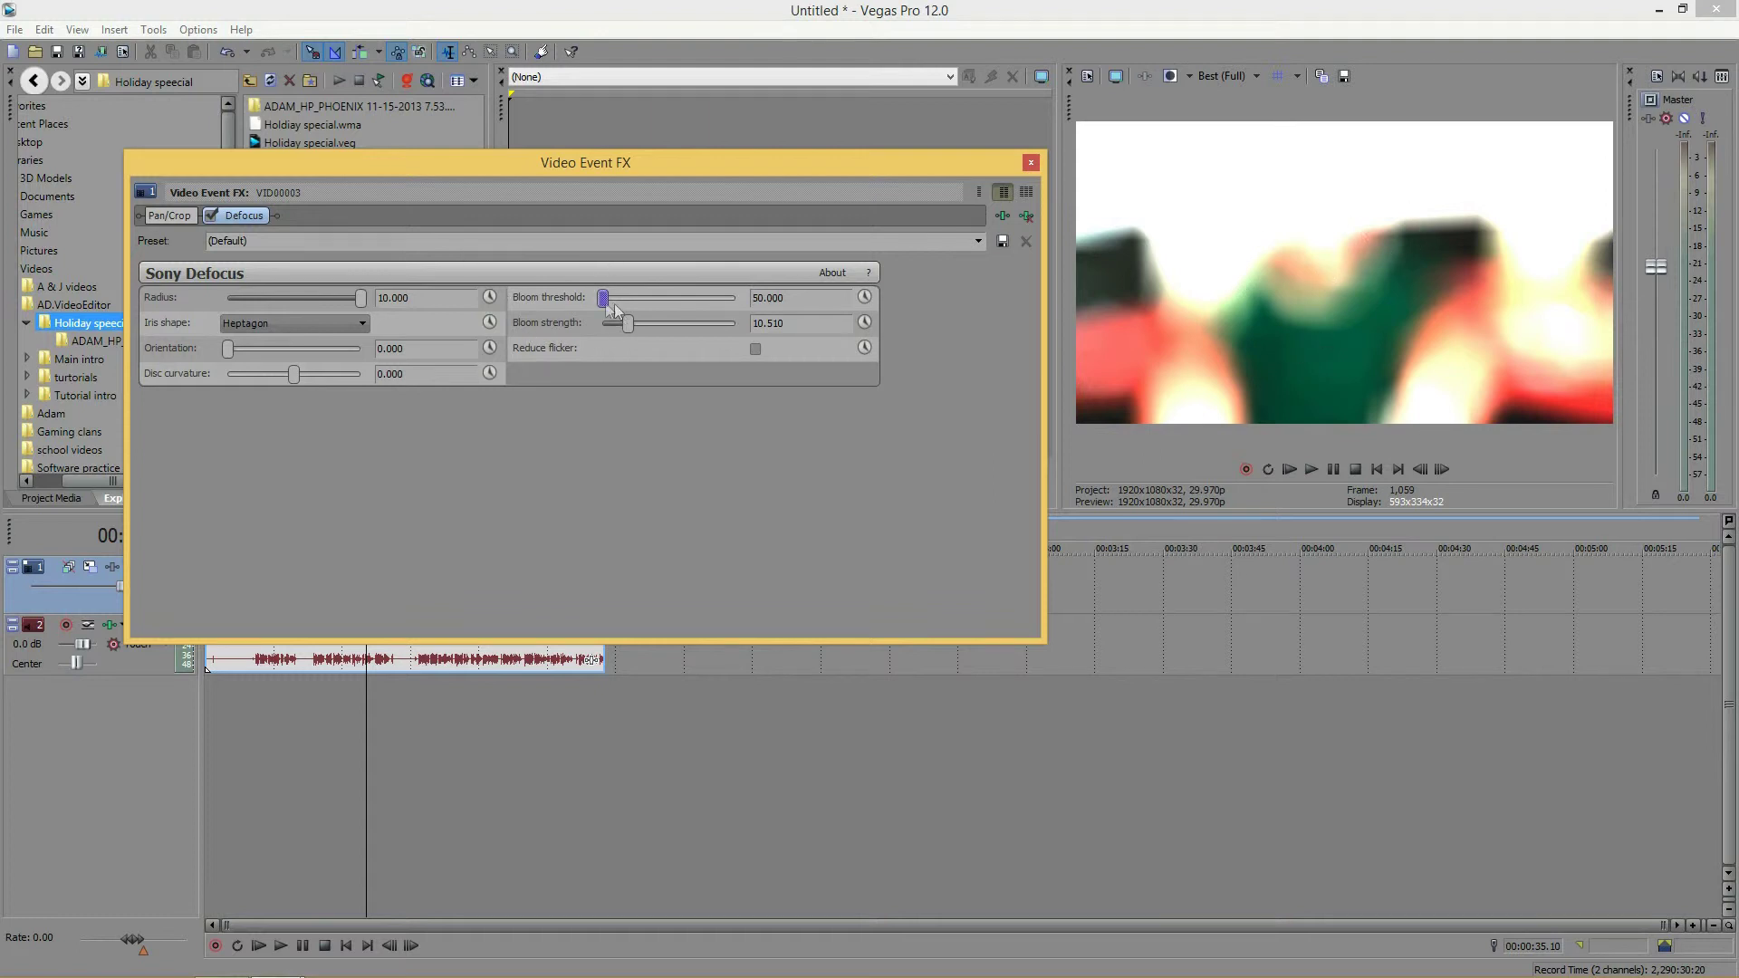
left_click_drag(623, 299, 741, 294)
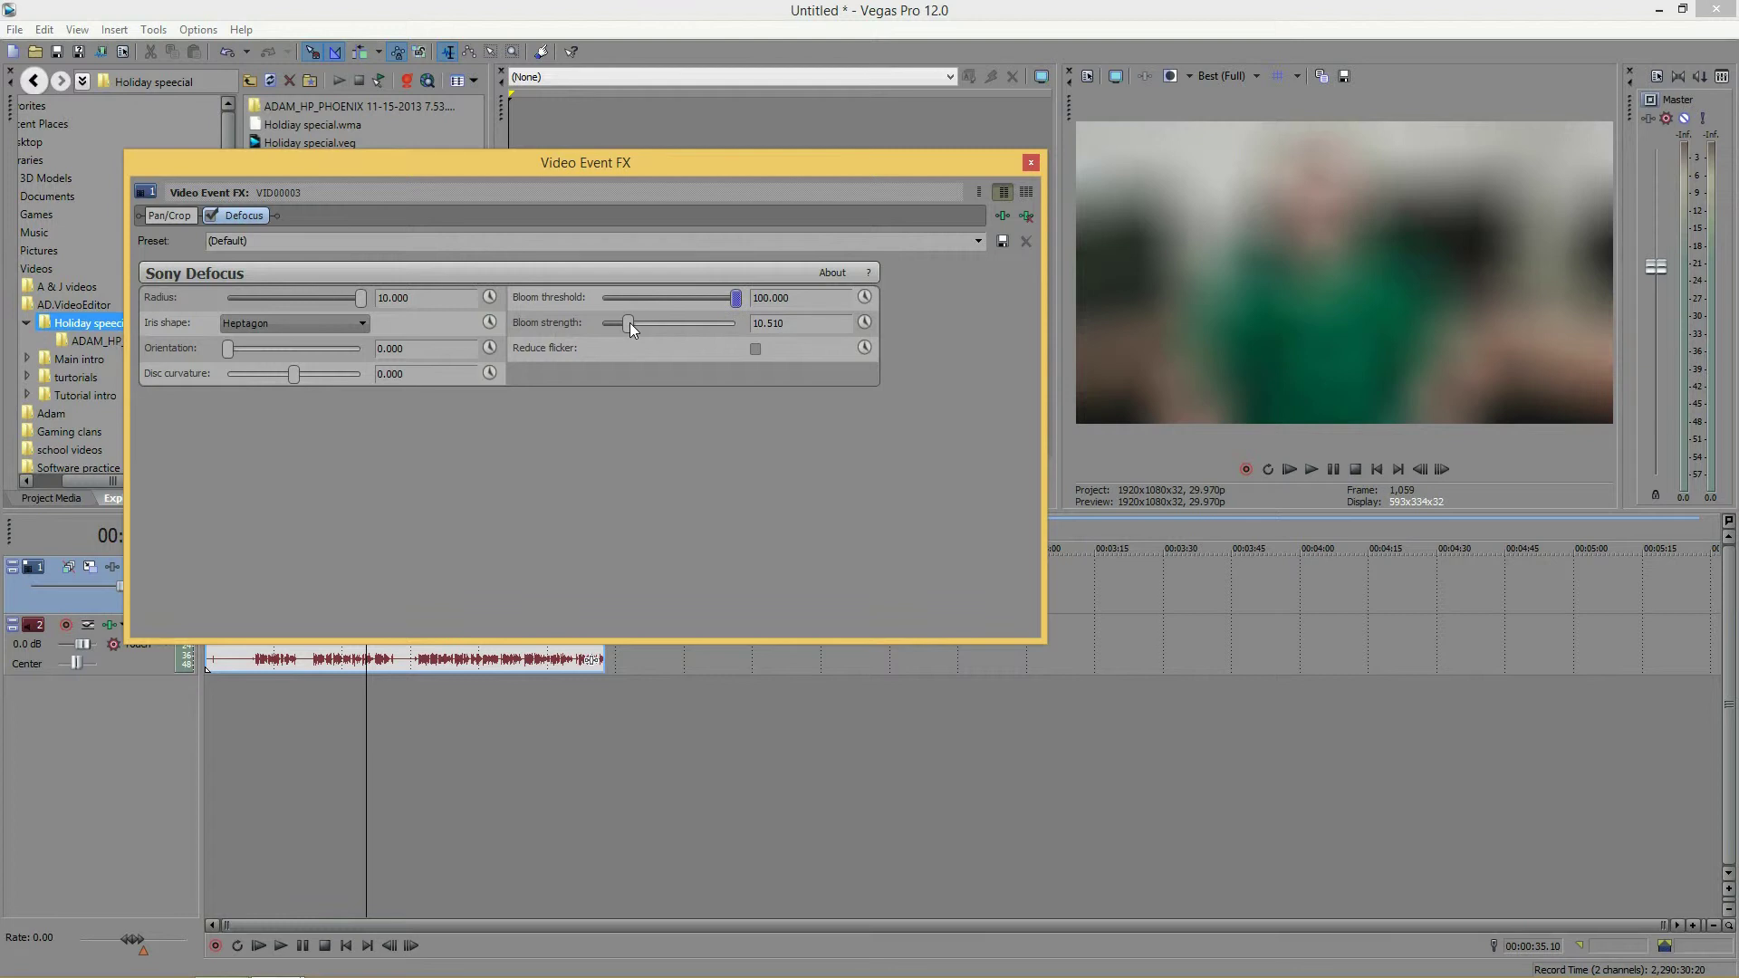
Step: Test bloom strengths up to 50, settling bloom threshold at 64.966 and strength at 1.000
left_click_drag(628, 322, 734, 322)
left_click_drag(734, 298, 679, 301)
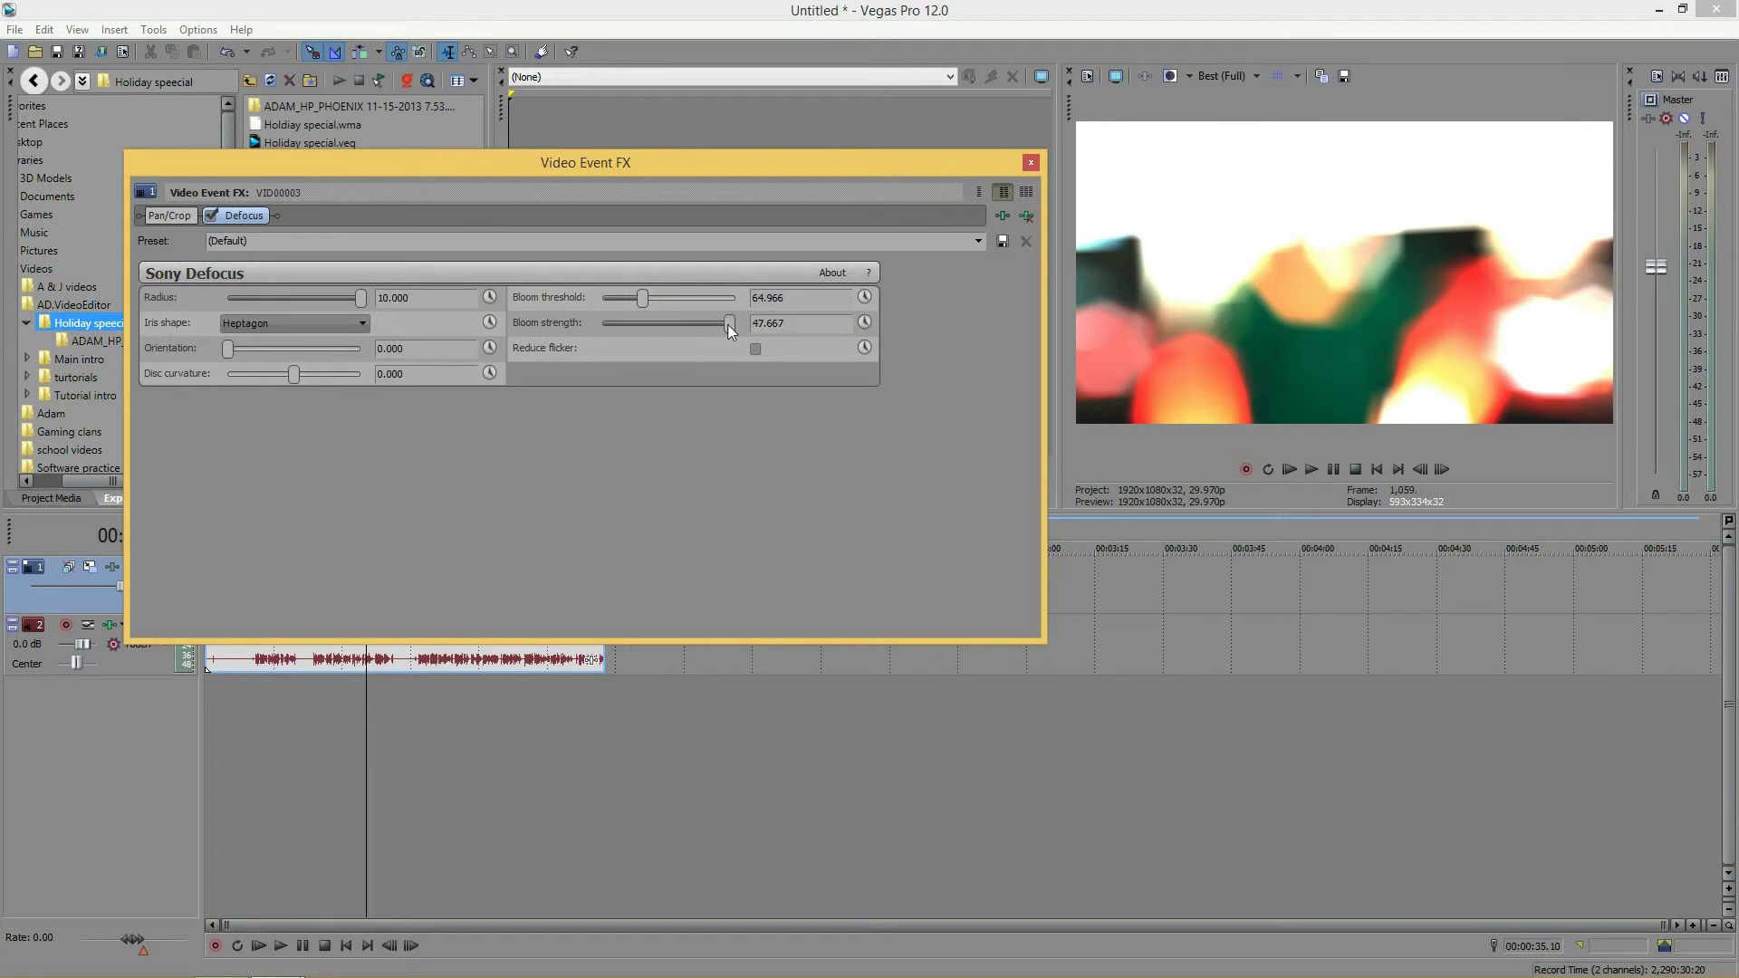
left_click_drag(728, 323, 547, 332)
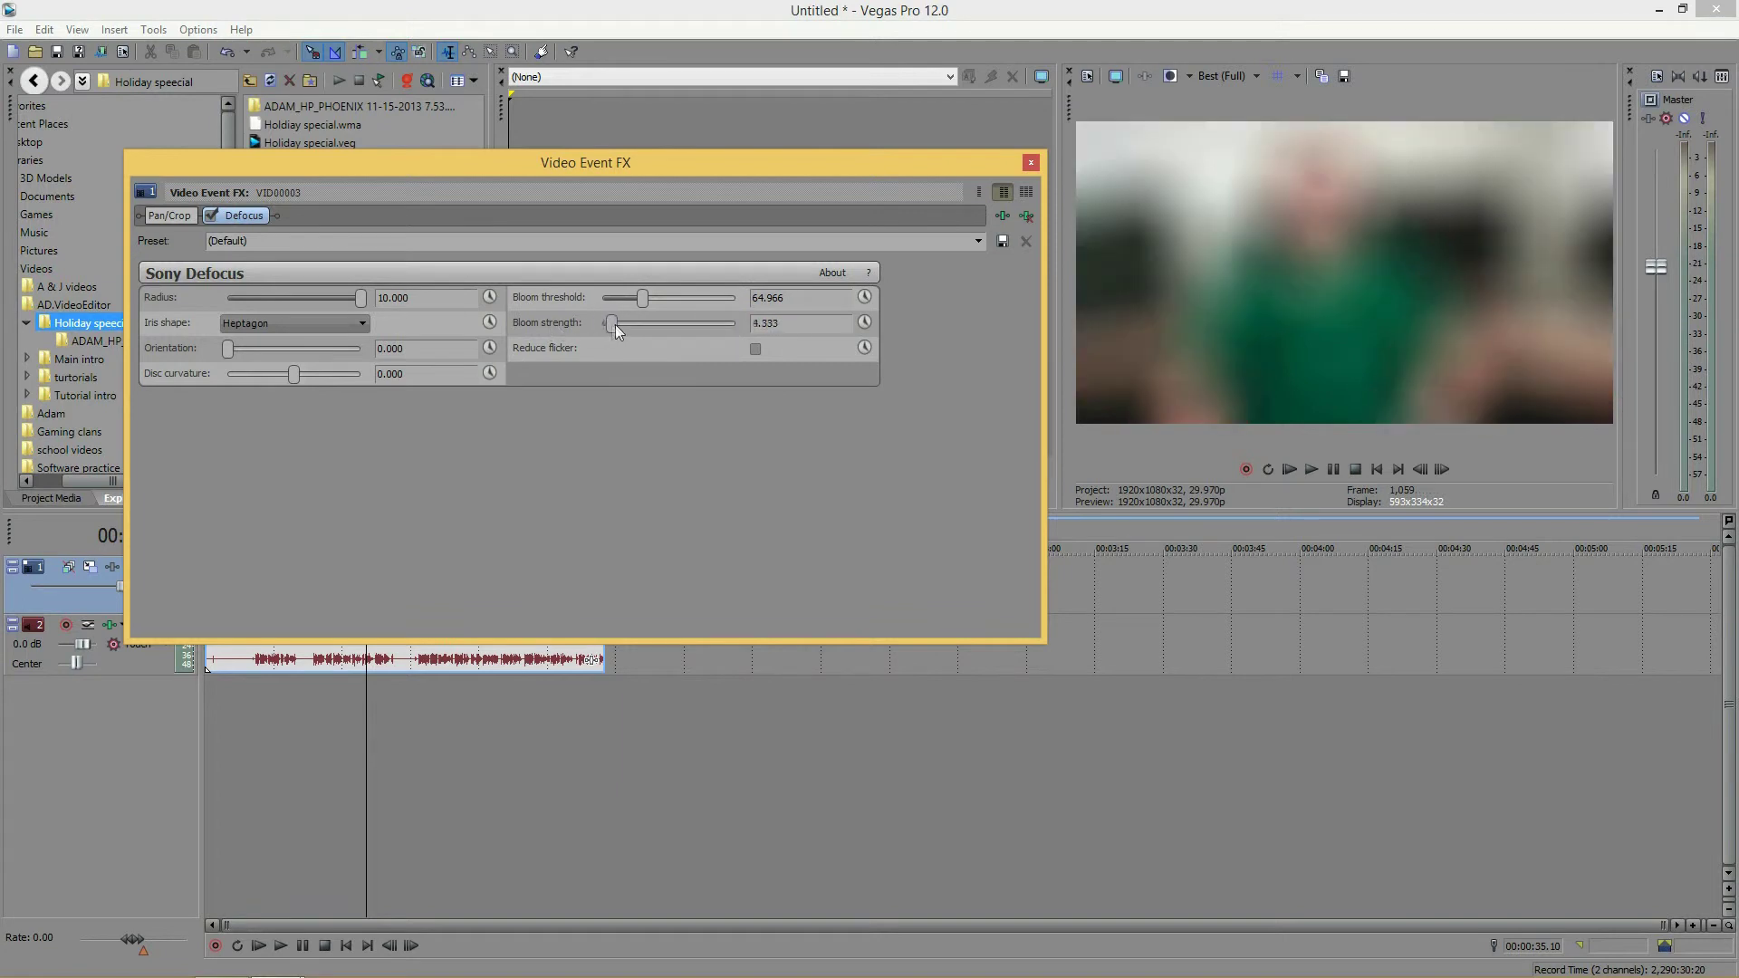
left_click_drag(616, 325, 736, 313)
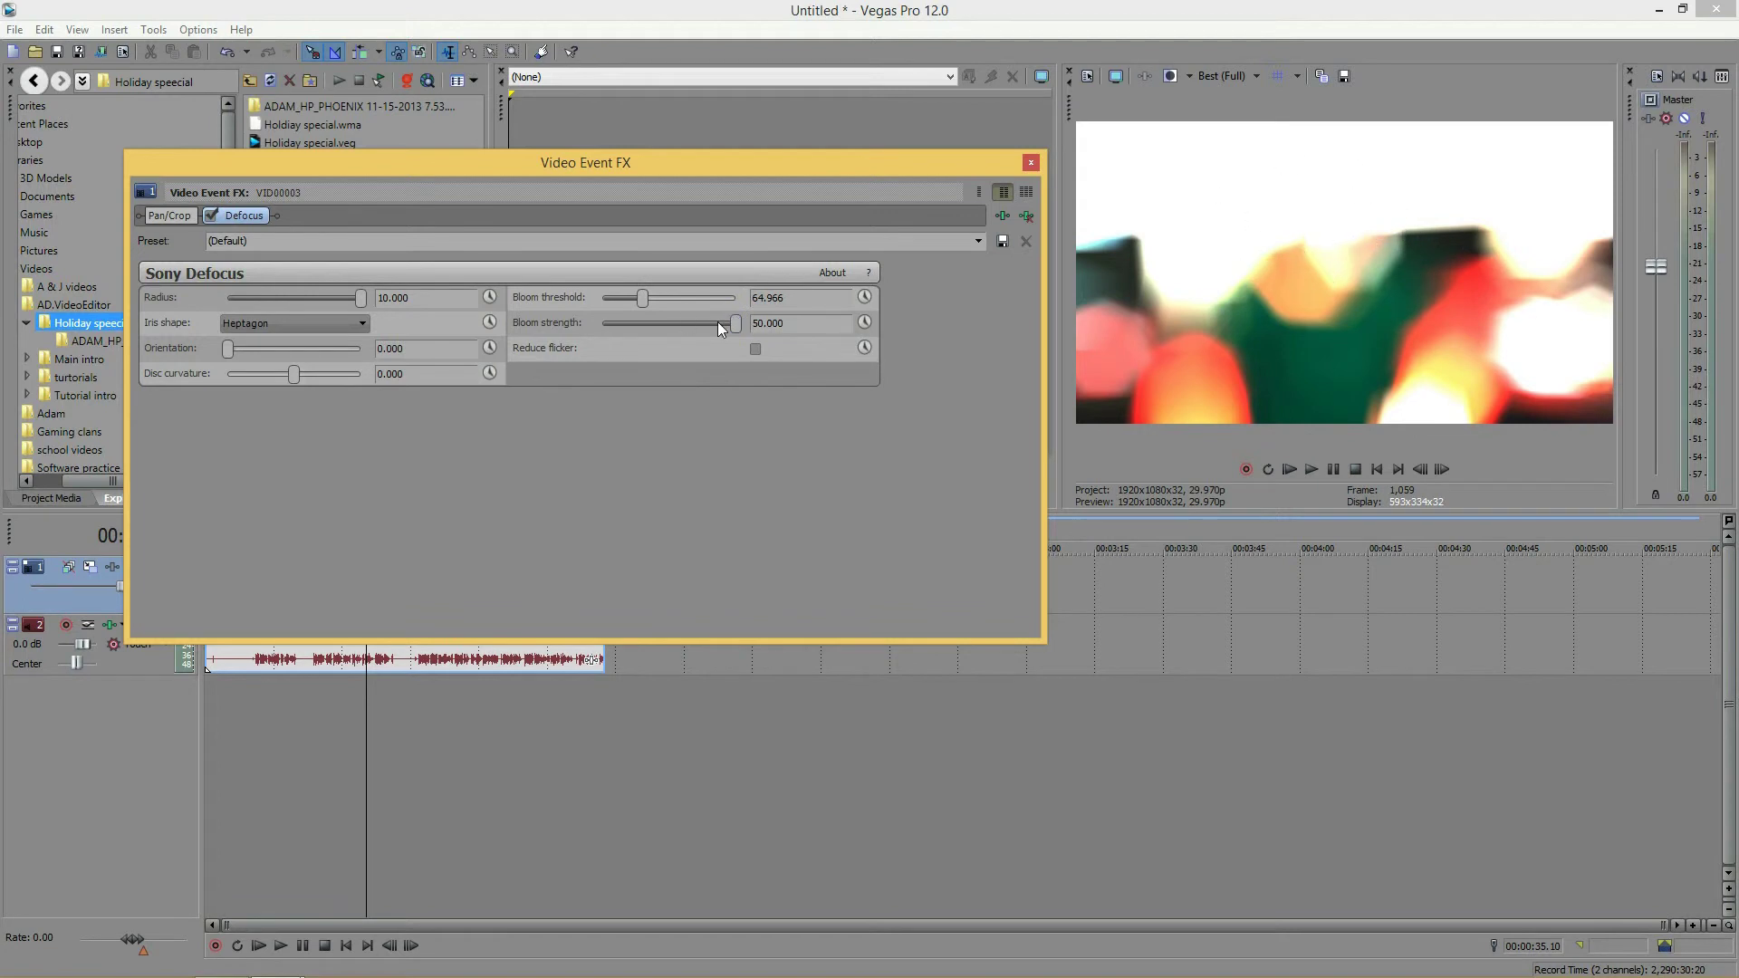
left_click_drag(722, 326, 702, 327)
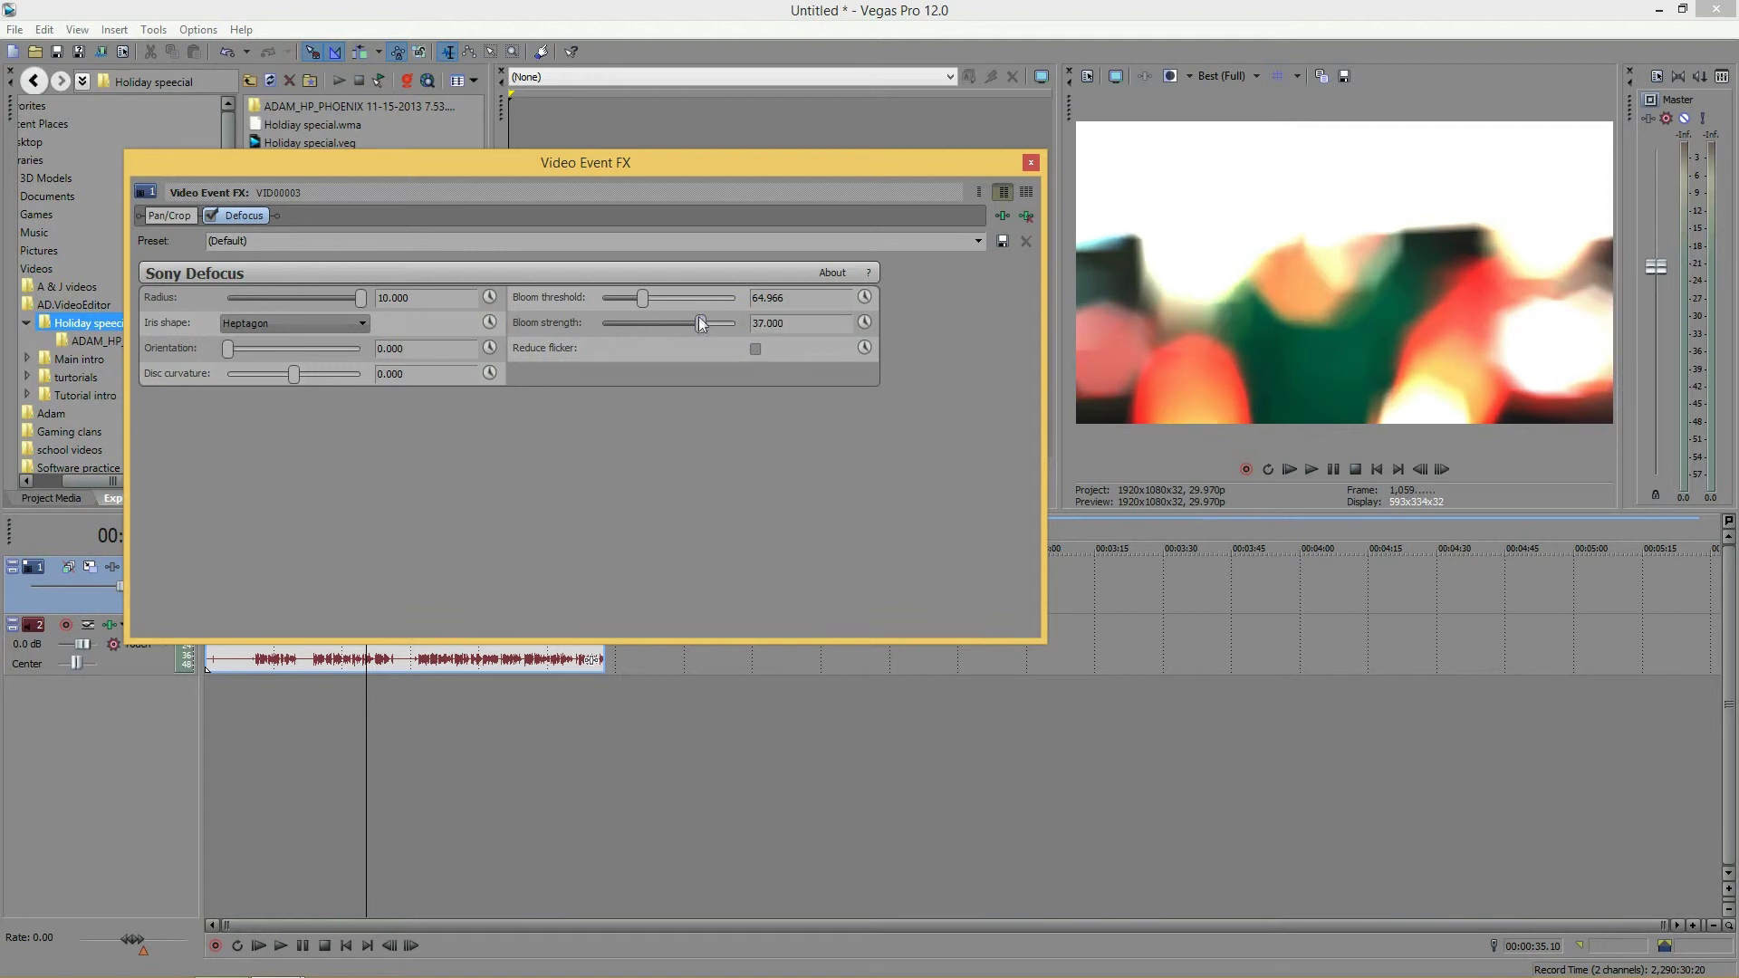
left_click_drag(699, 319, 659, 339)
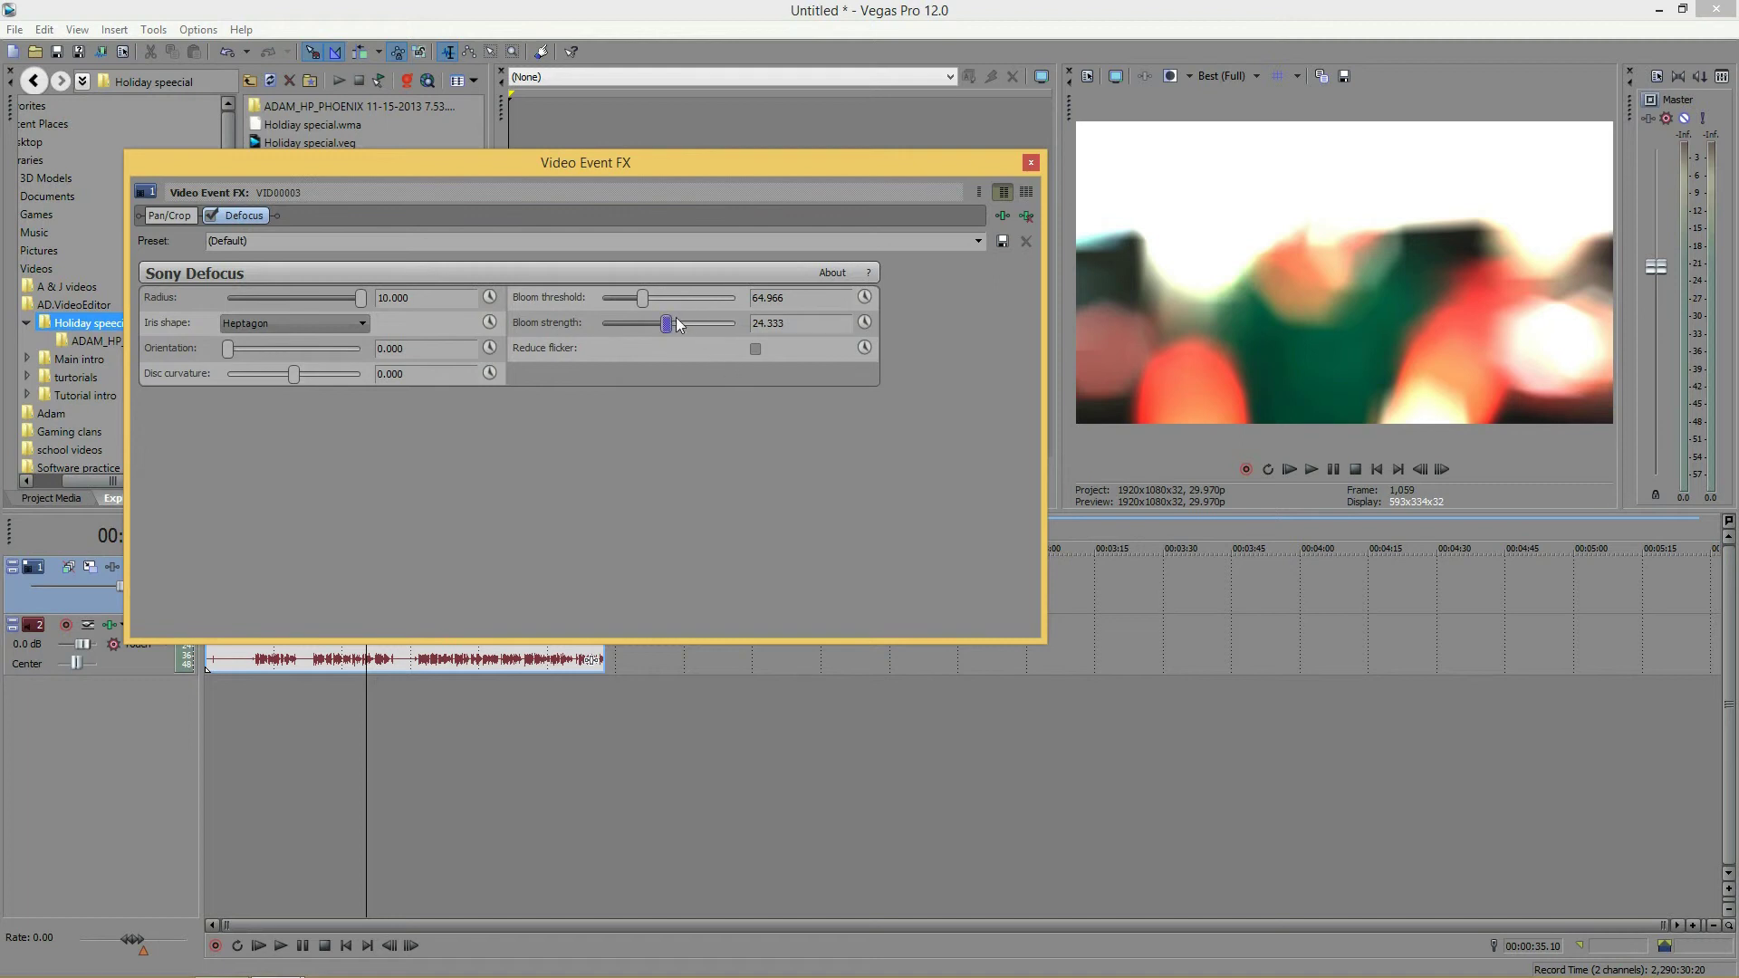
left_click_drag(664, 326, 601, 324)
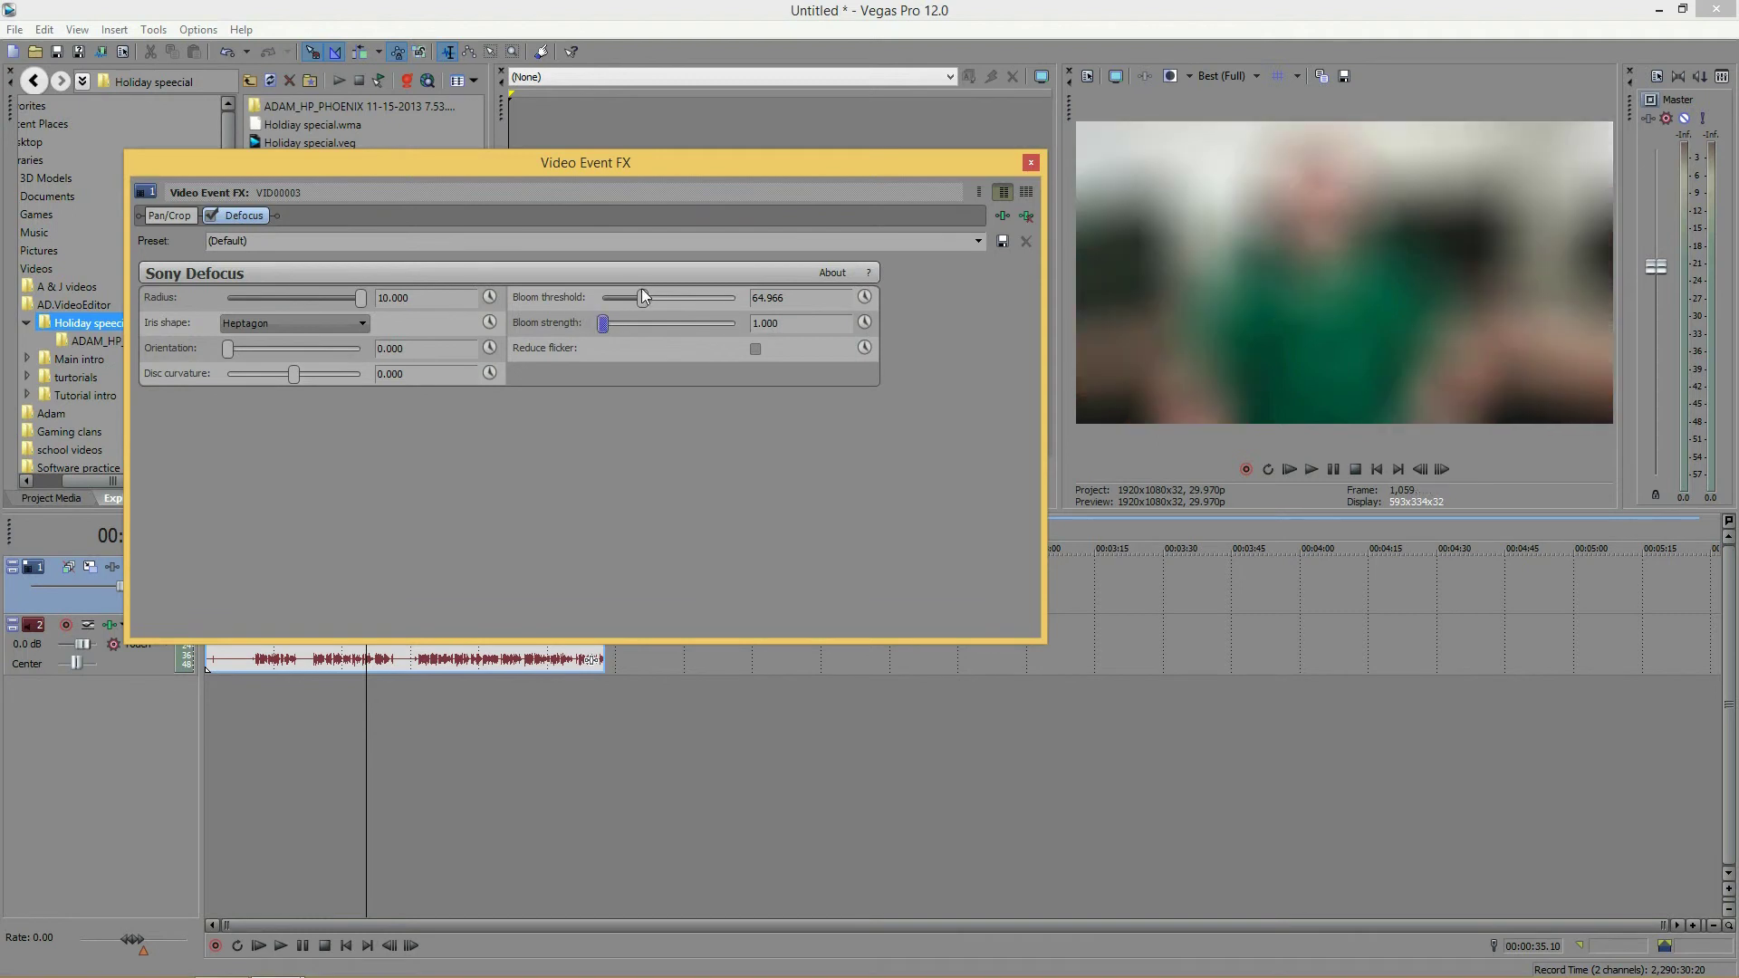
left_click(363, 299)
Step: Set the Defocus radius to 6.803, enable Reduce flicker, and preview near 33 seconds
left_click_drag(282, 295, 318, 289)
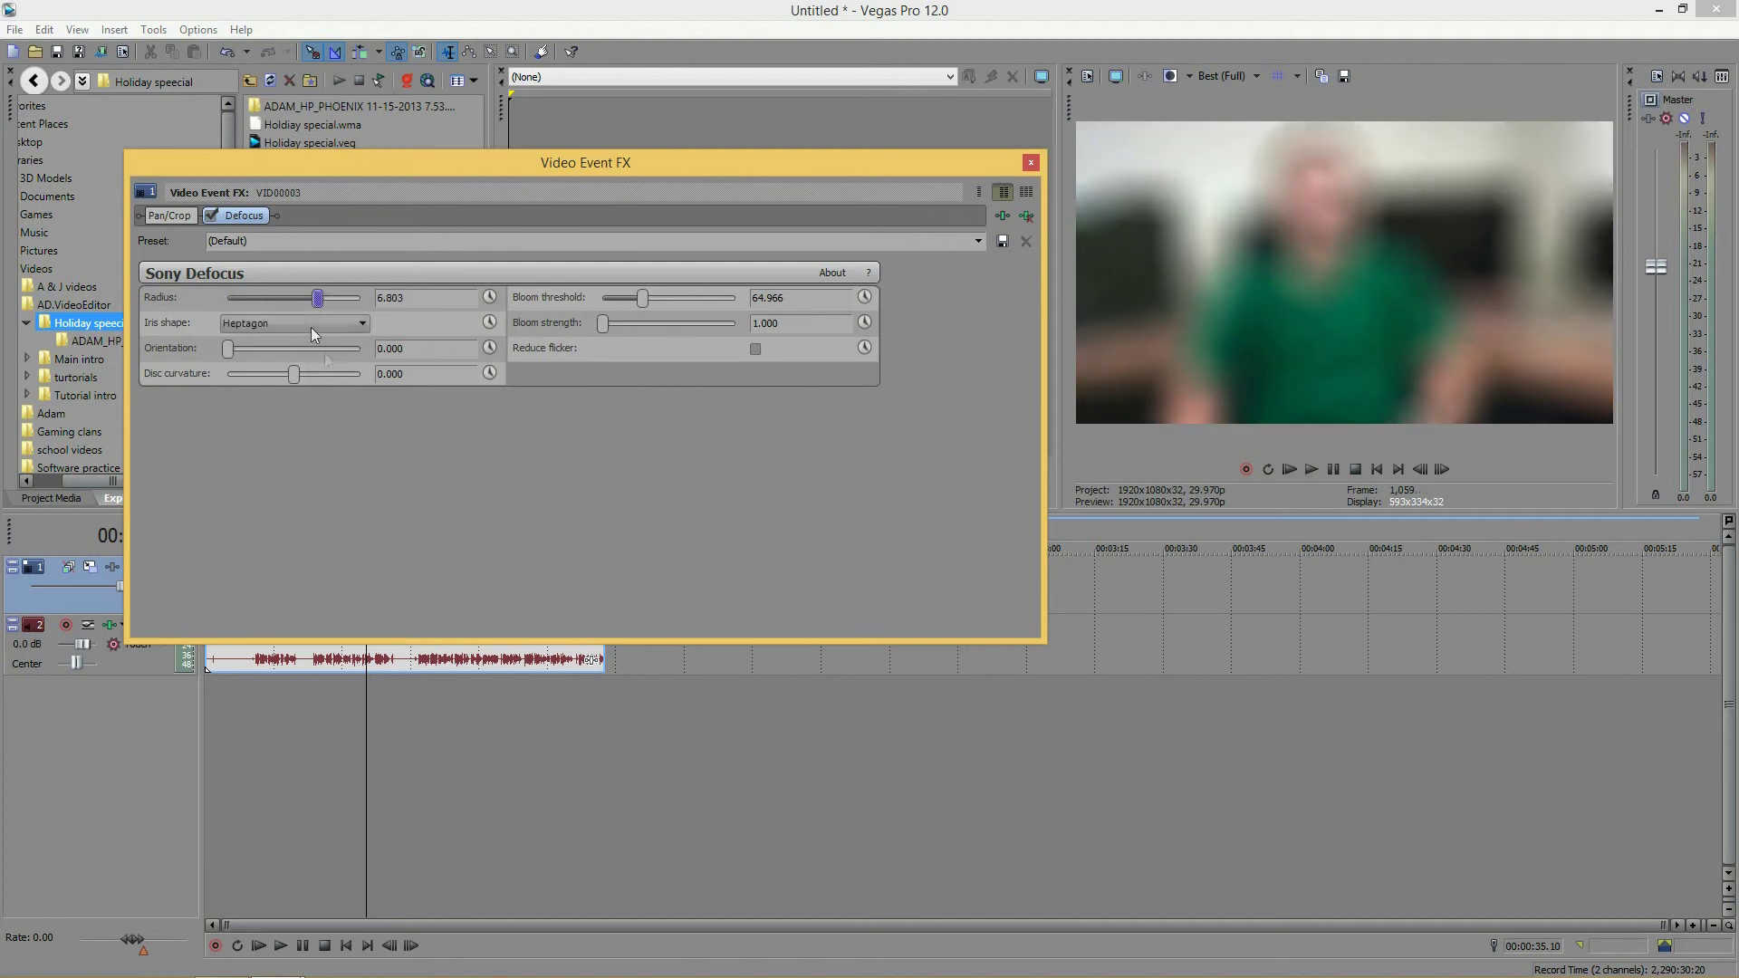
left_click(755, 349)
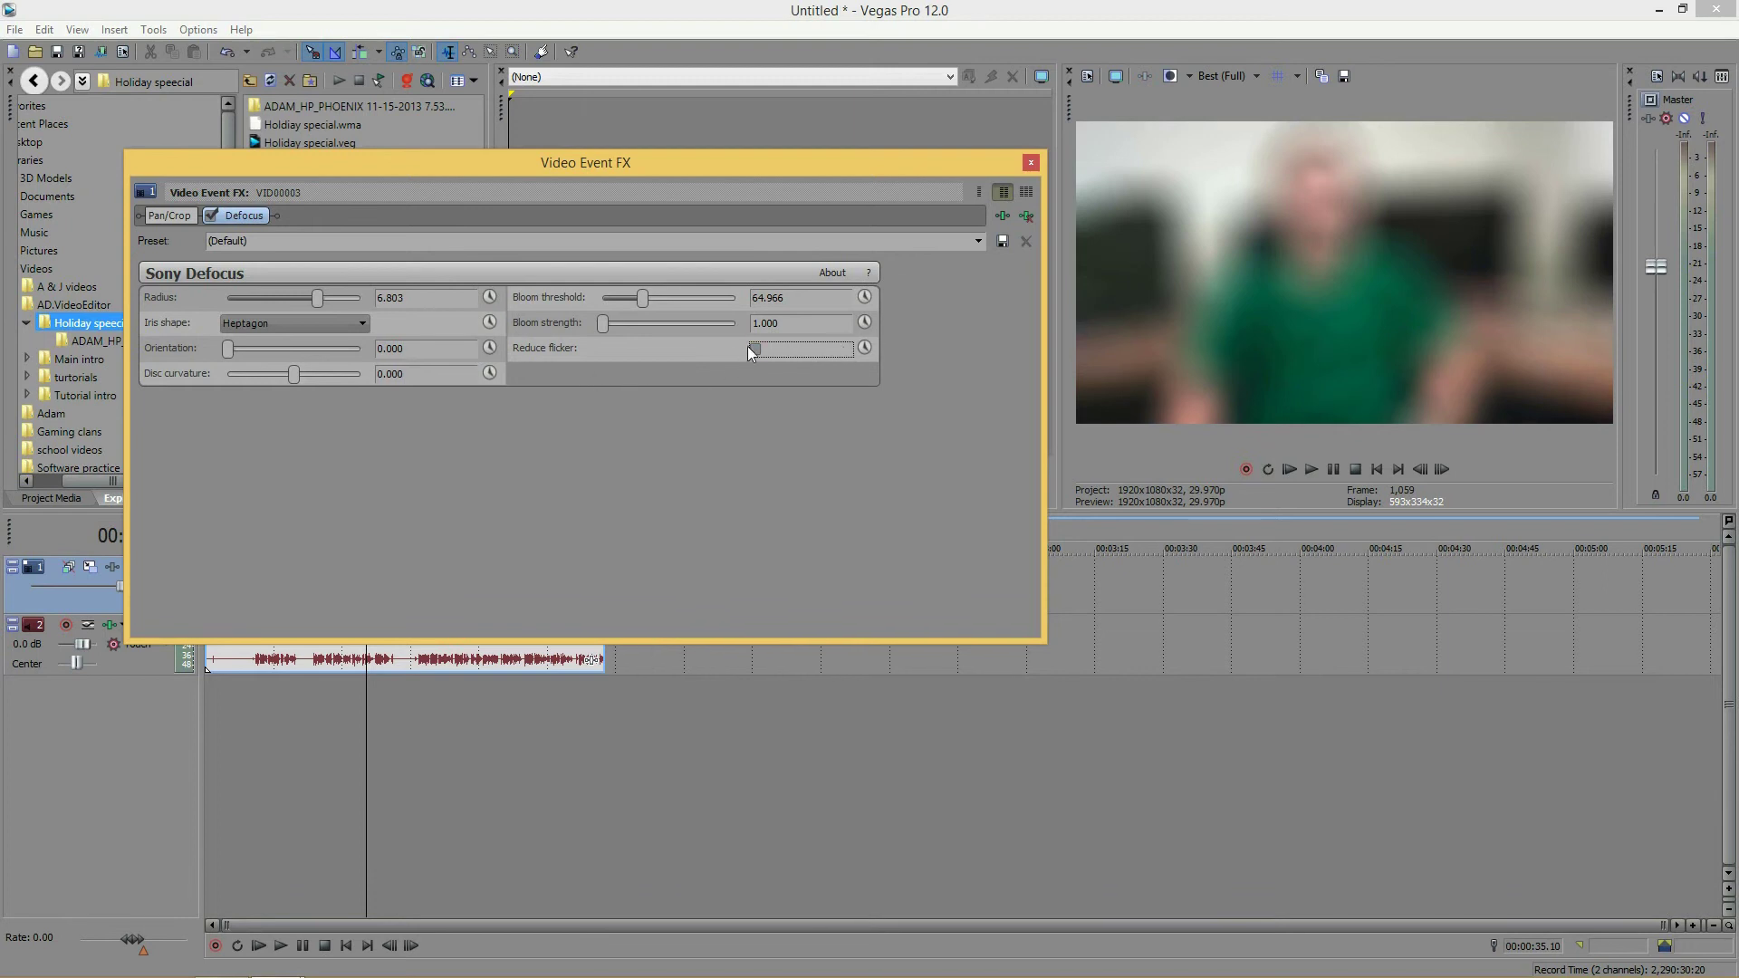
left_click(479, 726)
left_click_drag(364, 758, 359, 757)
Step: Scrub the preview to about 15, 37 and 49 seconds to check the blur
left_click(330, 753)
left_click(317, 750)
left_click(275, 736)
left_click(322, 727)
left_click(377, 725)
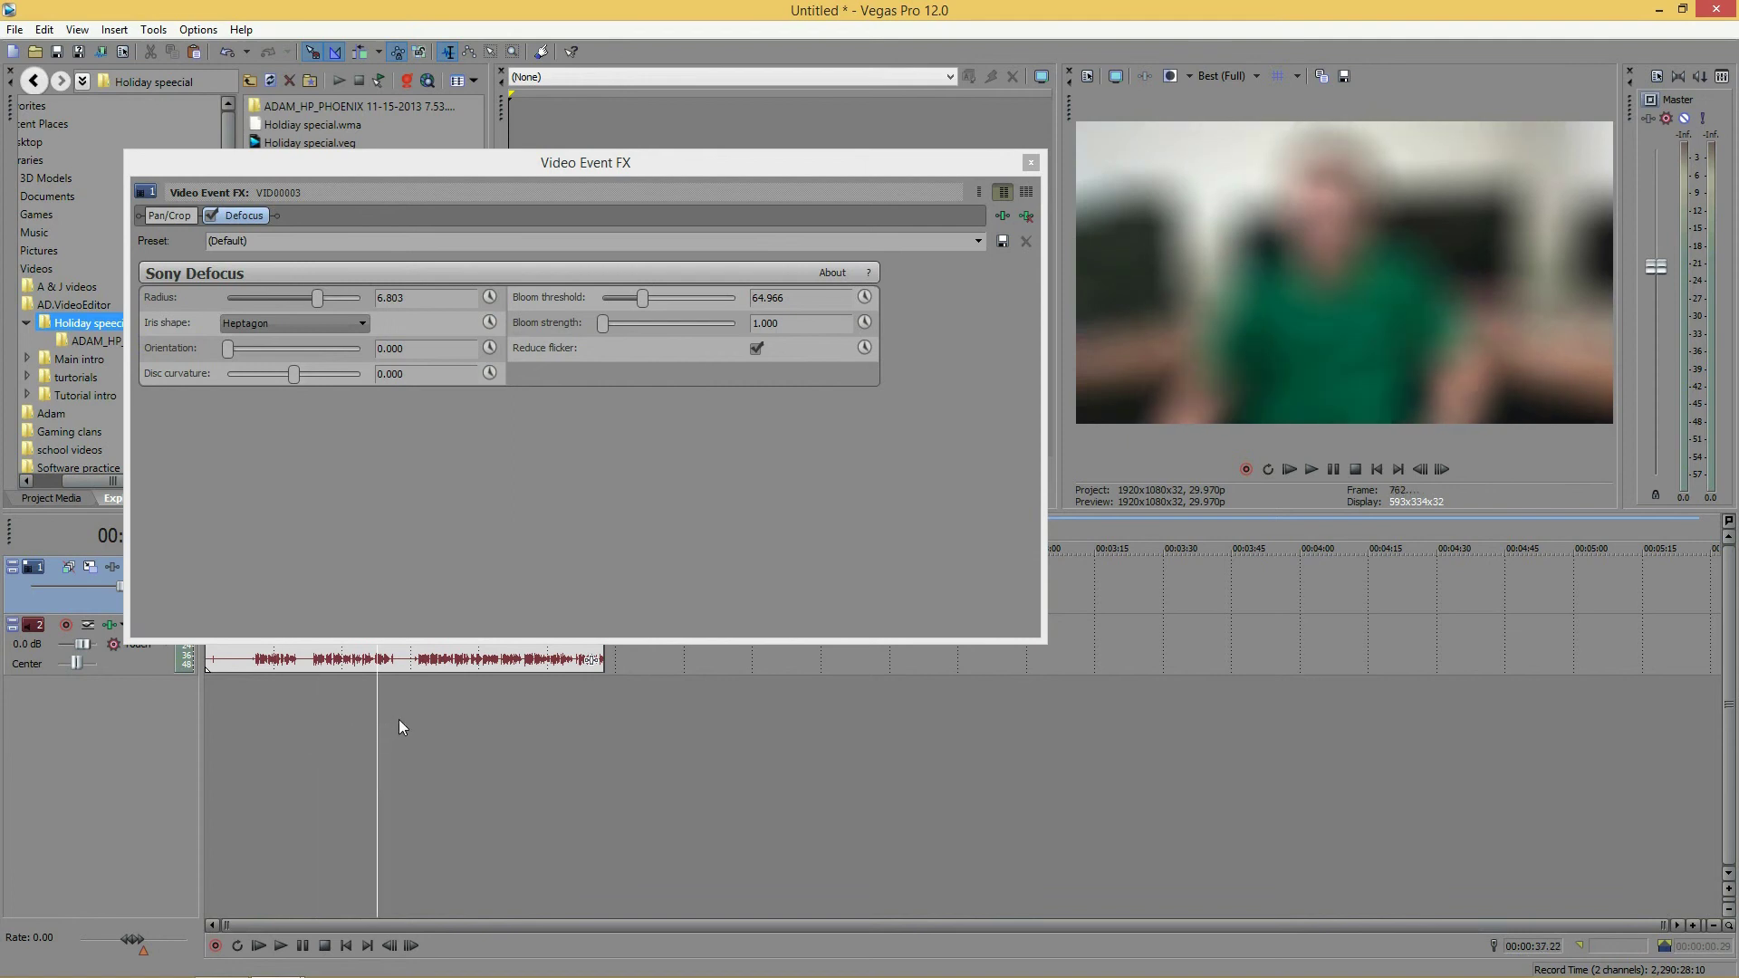
left_click(398, 721)
left_click(432, 715)
left_click(615, 478)
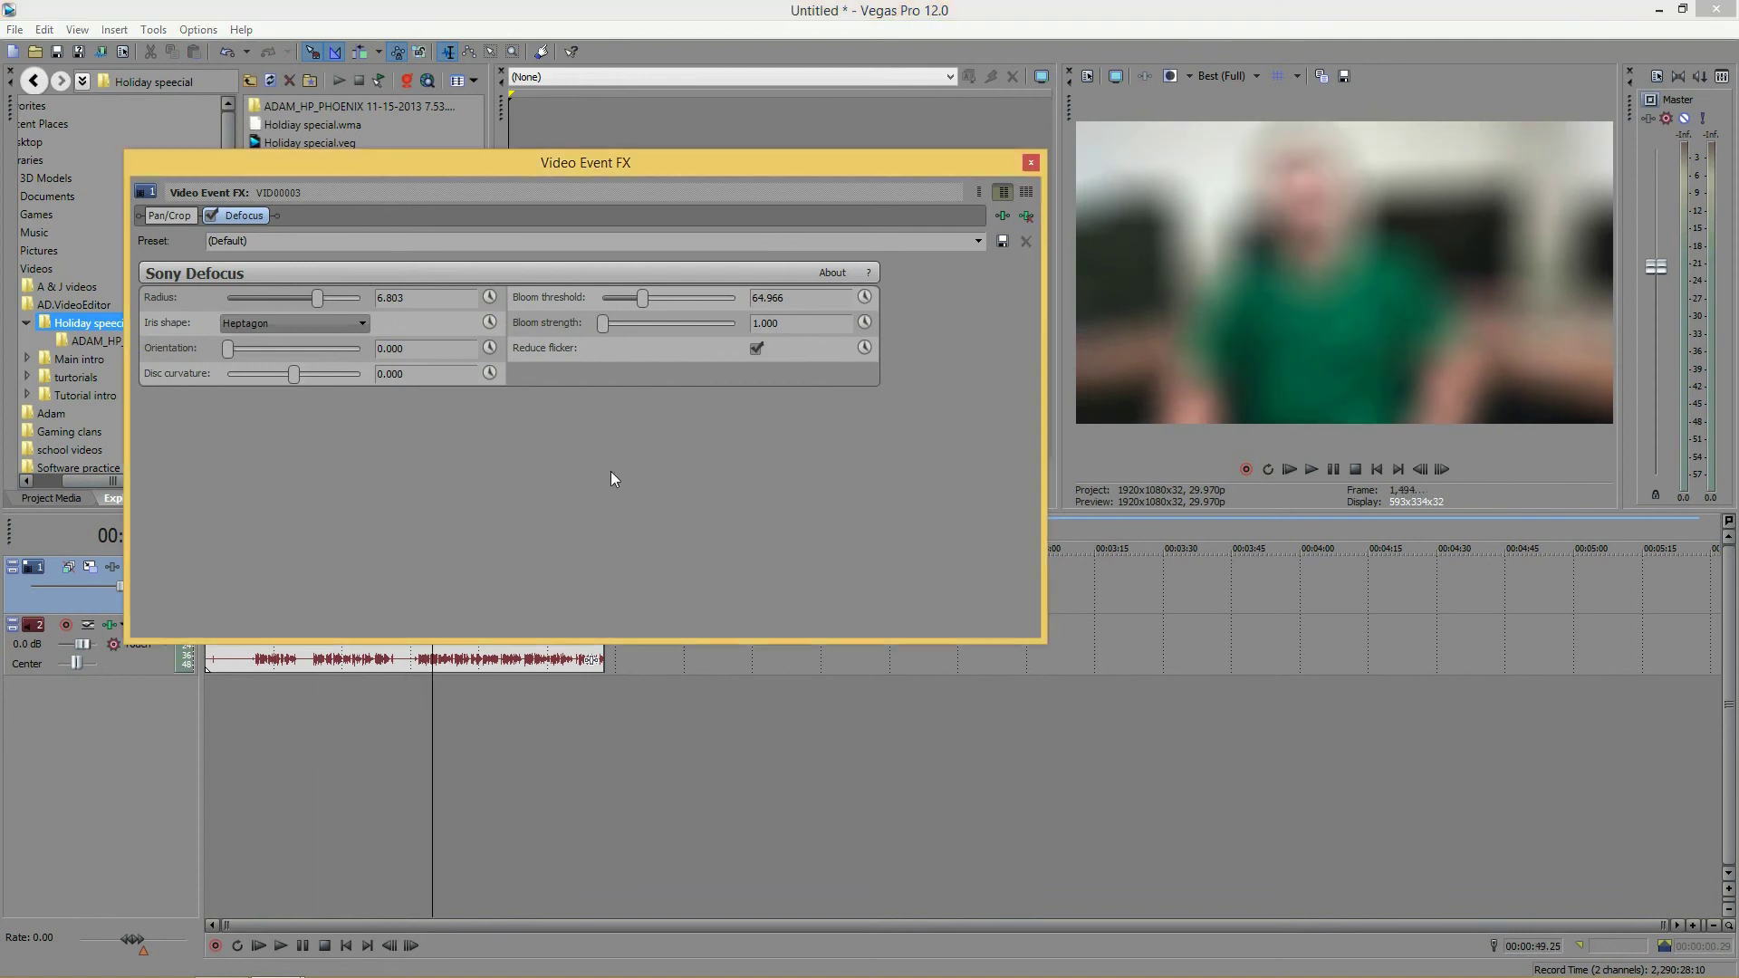
left_click_drag(548, 157, 607, 146)
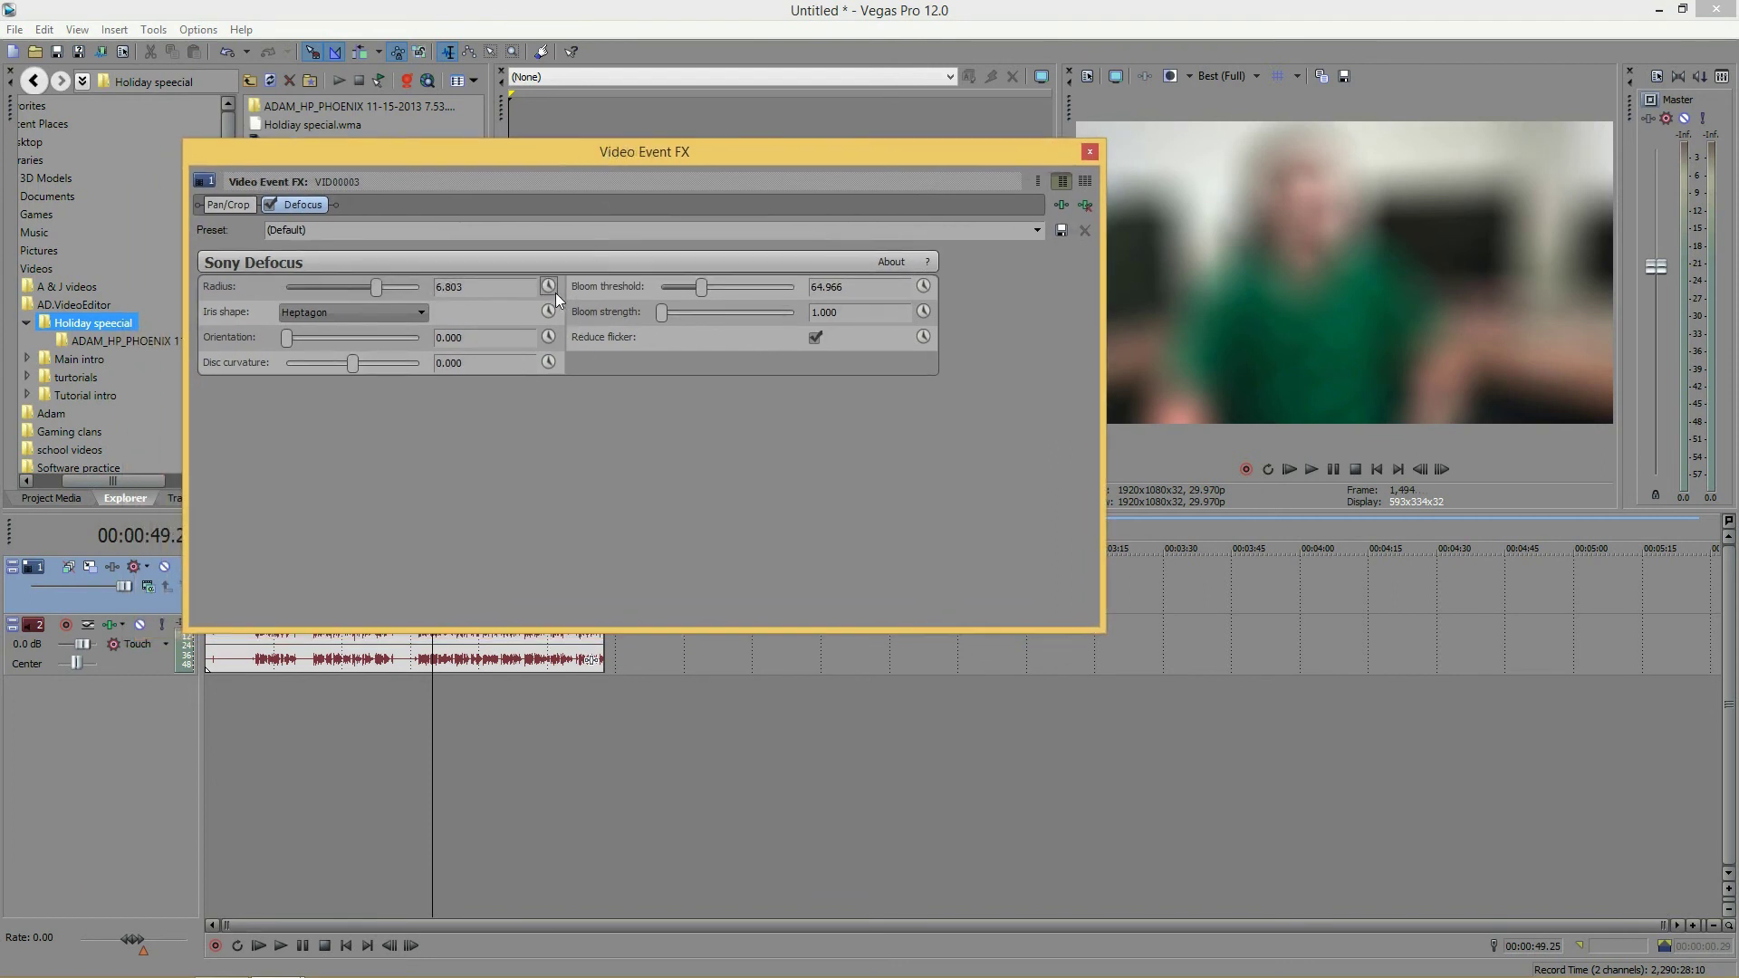